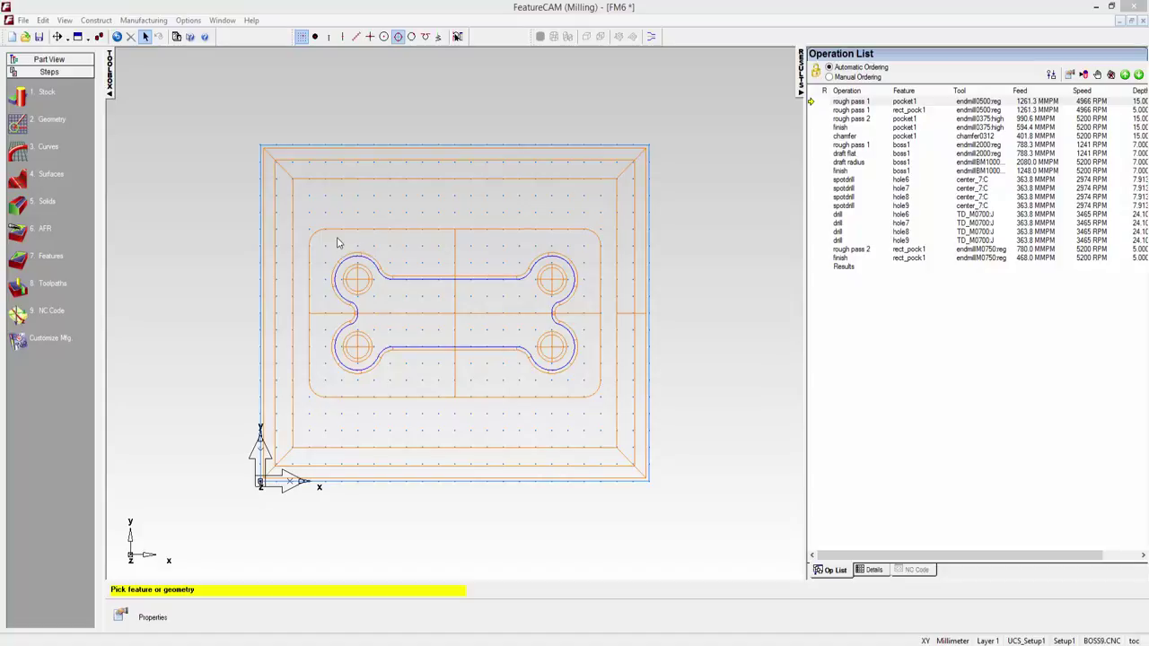
pyautogui.click(328, 180)
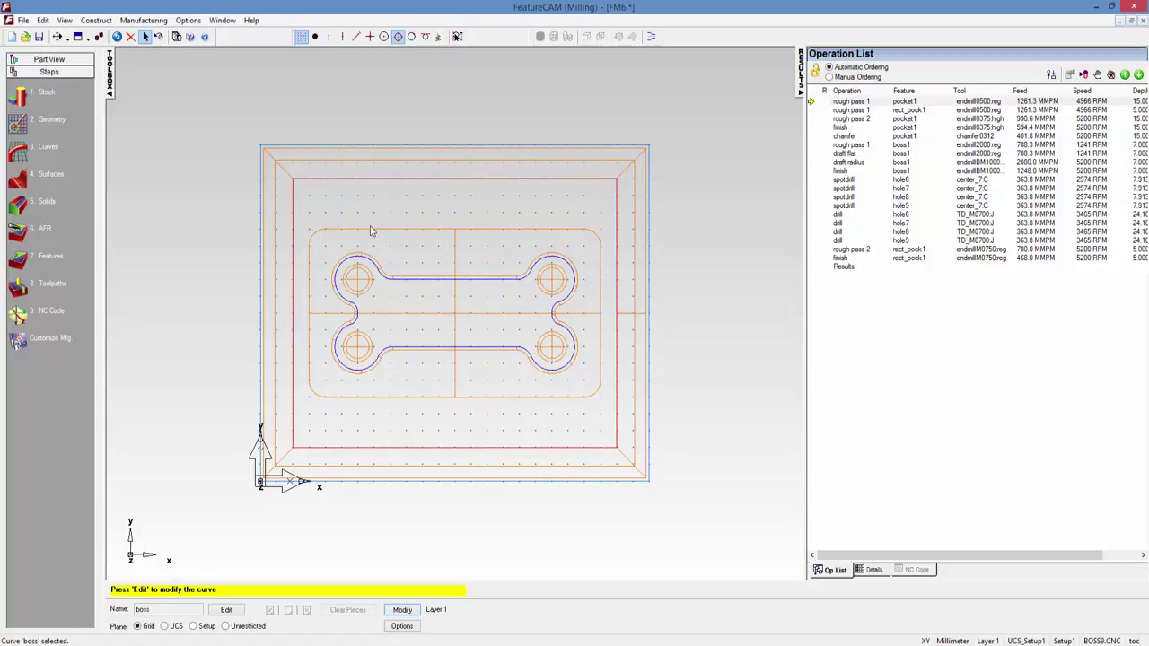
pyautogui.click(381, 274)
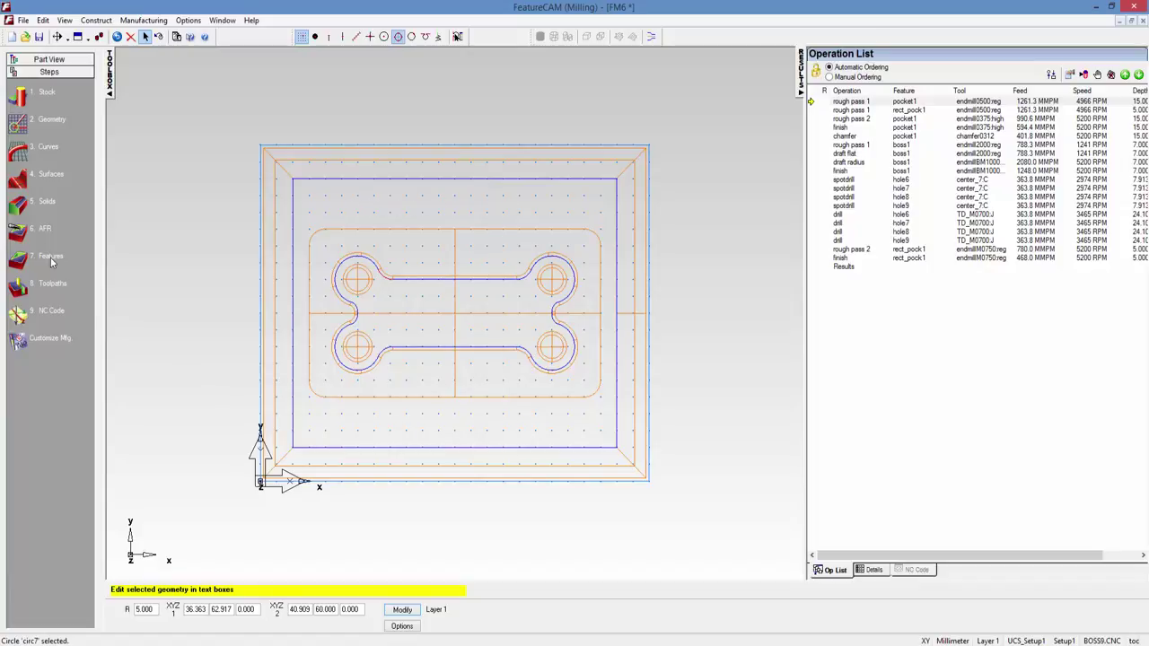
# Step: Start a text curve with the curve wizard, reading "C A D - C A M" in Arial, size 28
pyautogui.click(16, 154)
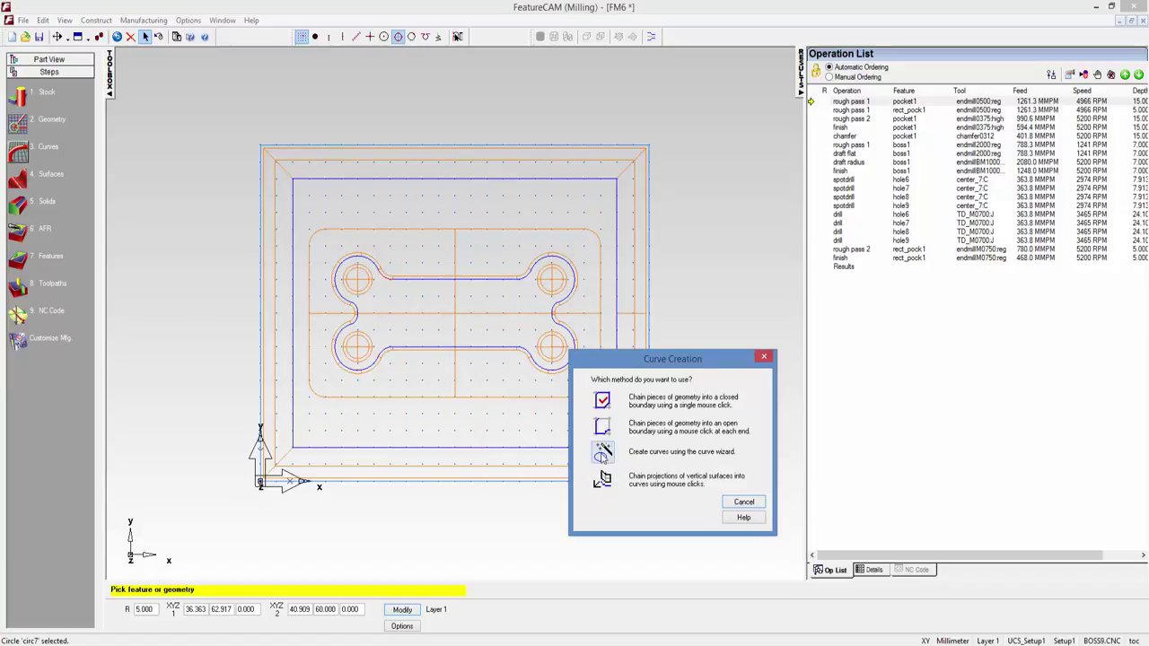
pyautogui.click(601, 453)
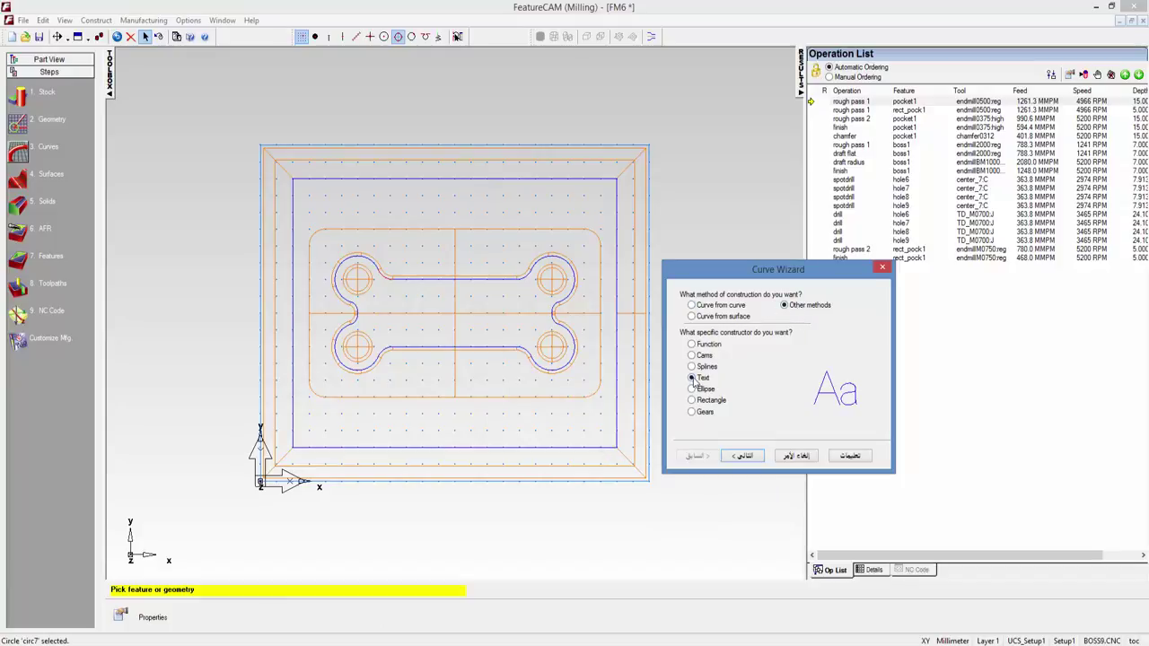
pyautogui.click(743, 458)
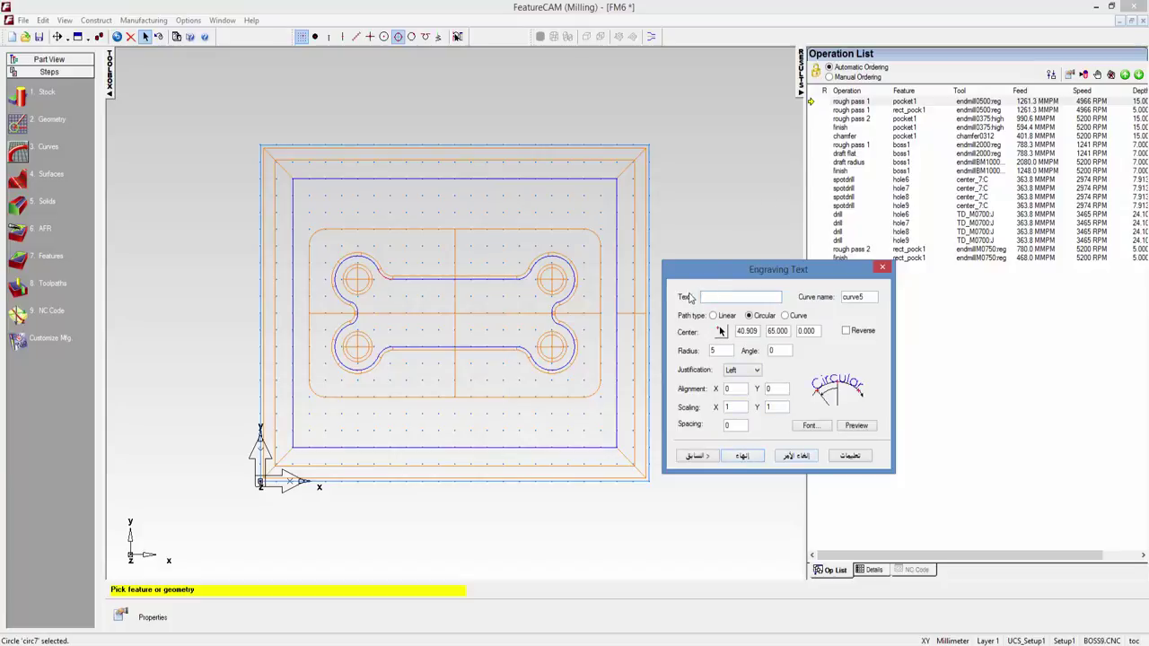
pyautogui.click(745, 298)
pyautogui.click(808, 426)
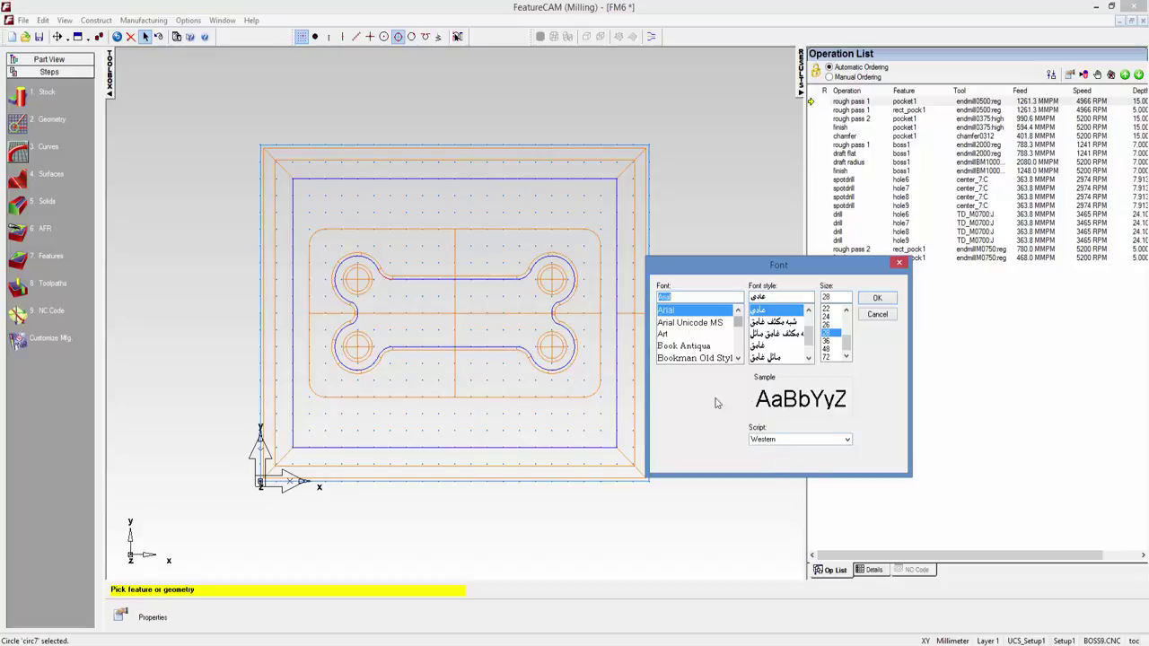
pyautogui.click(877, 300)
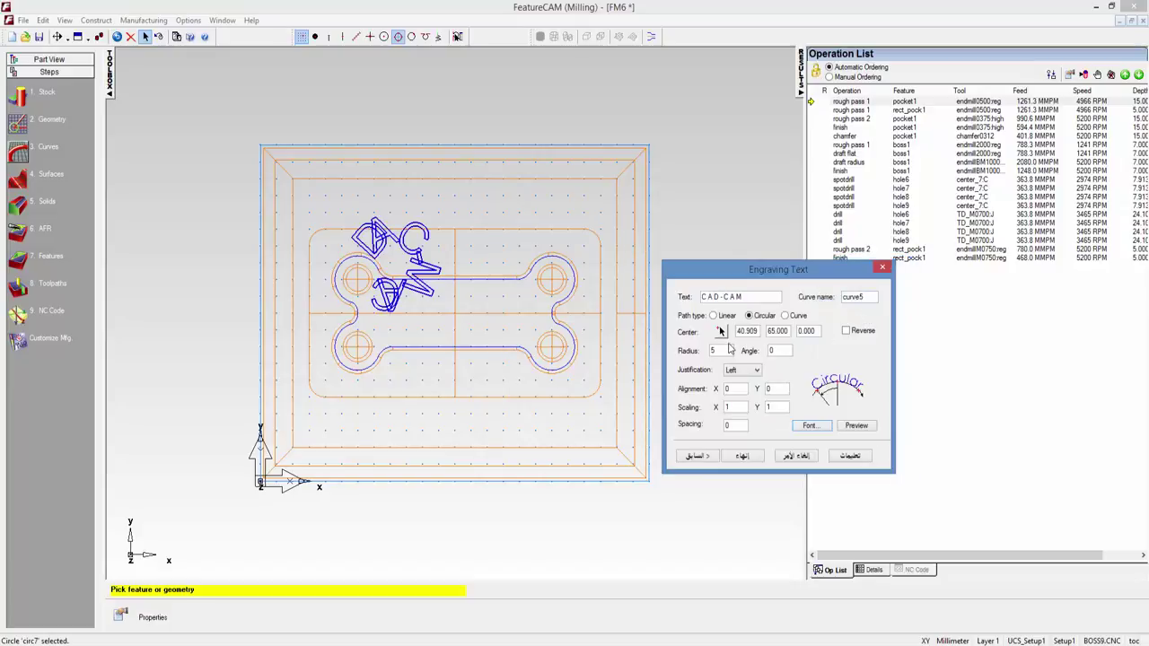
# Step: Lay the C A D - C A M text along a linear path at X 20, Y 78, preview it and create the curve
pyautogui.click(713, 317)
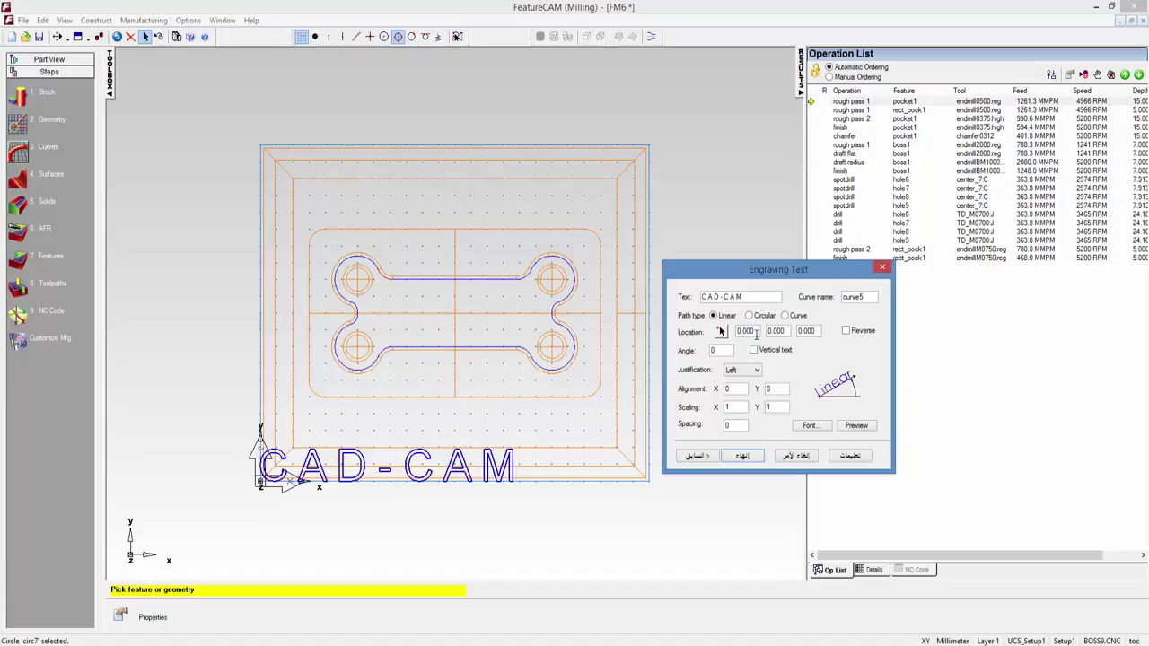
pyautogui.moveTo(756, 332); pyautogui.dragTo(736, 332)
pyautogui.write('20')
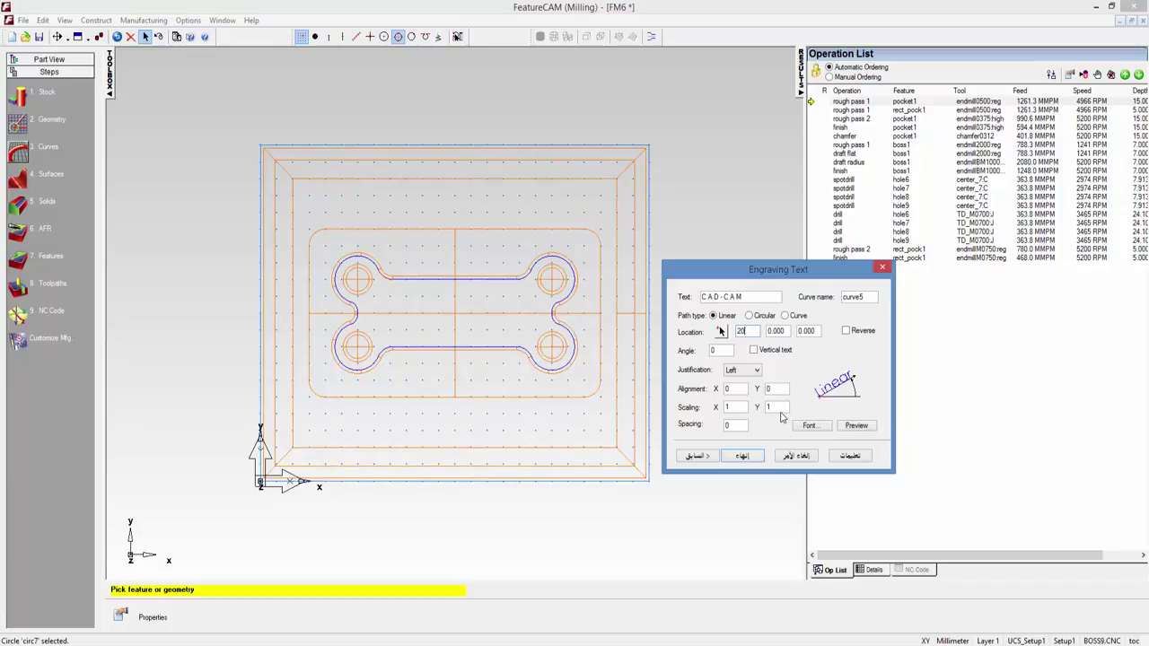
pyautogui.press('Tab')
pyautogui.write('7')
pyautogui.click(856, 428)
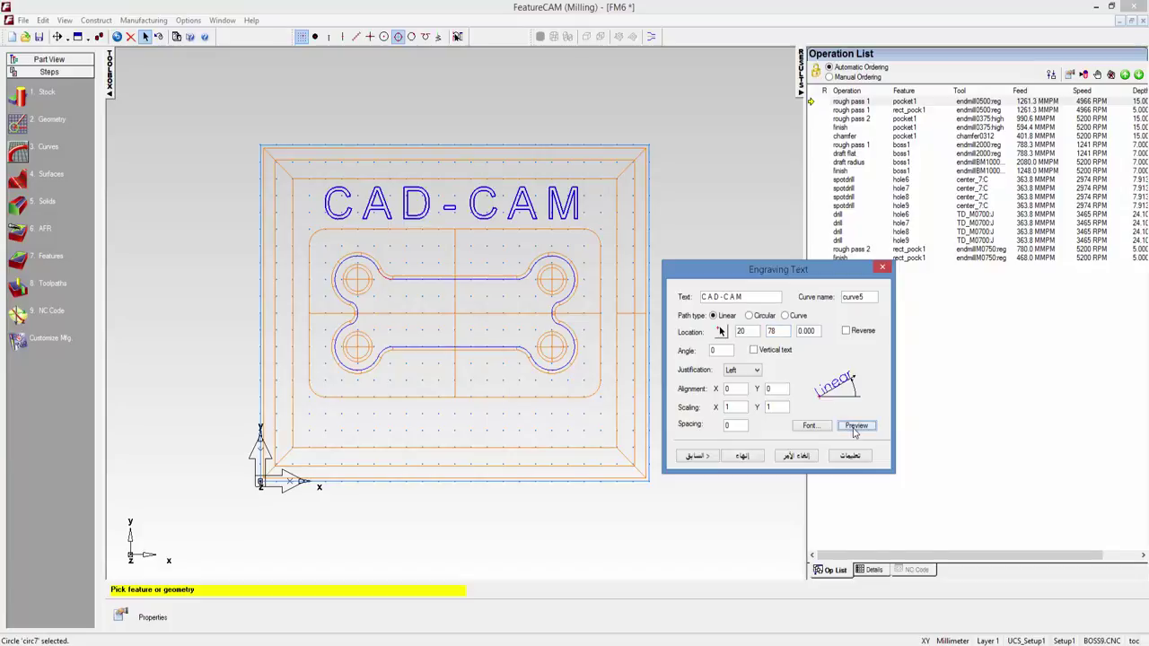
pyautogui.click(741, 457)
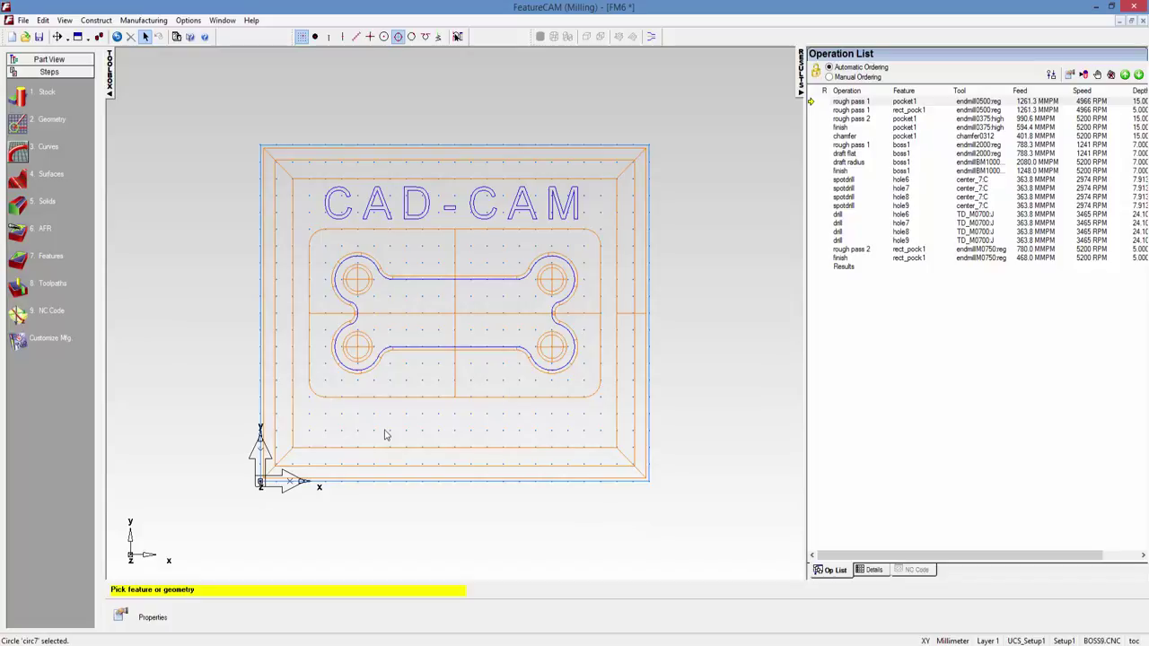
# Step: Start a second text curve with the curve wizard, reading "F E A T U R E S" in Arial, size 28
pyautogui.click(20, 152)
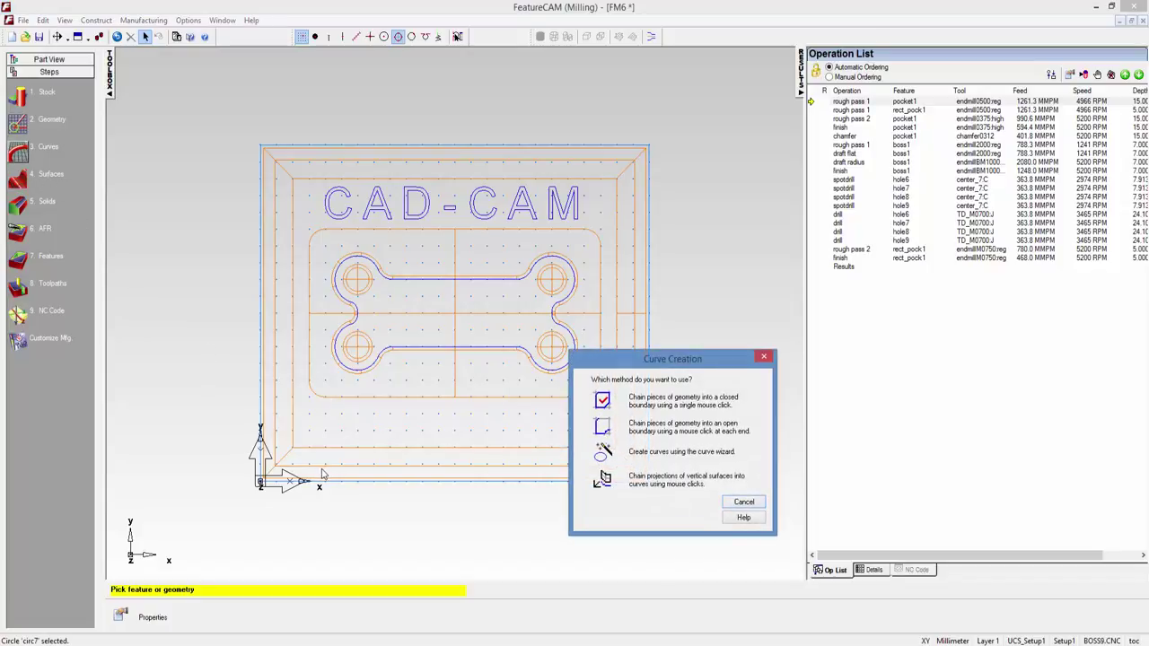
pyautogui.click(602, 456)
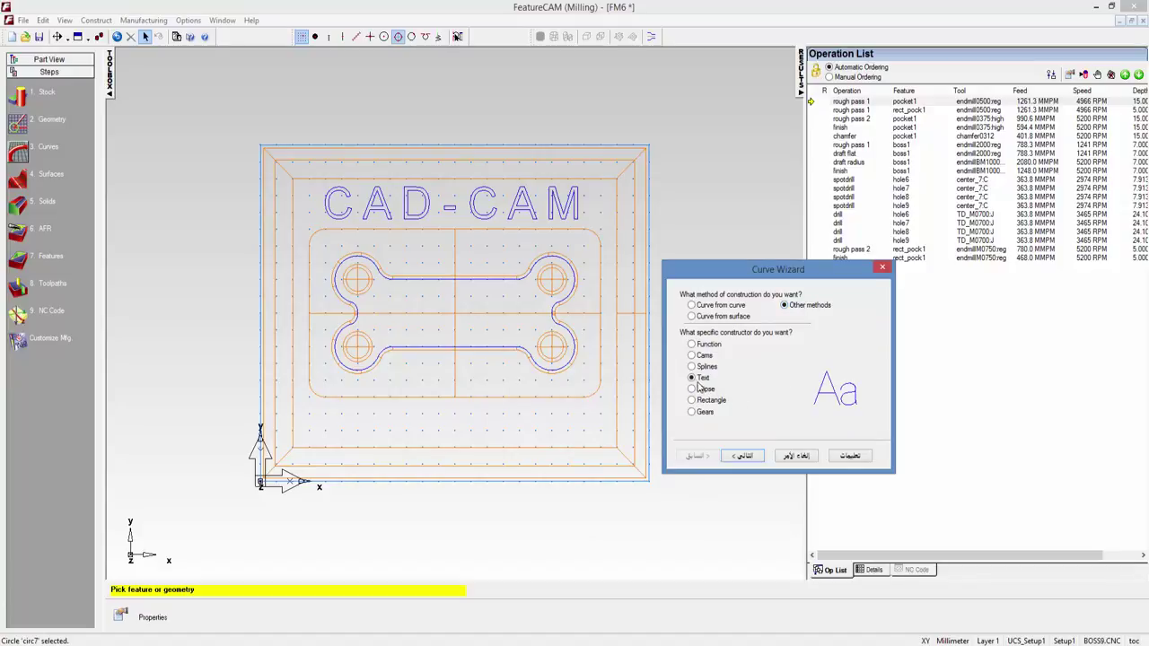
pyautogui.click(744, 457)
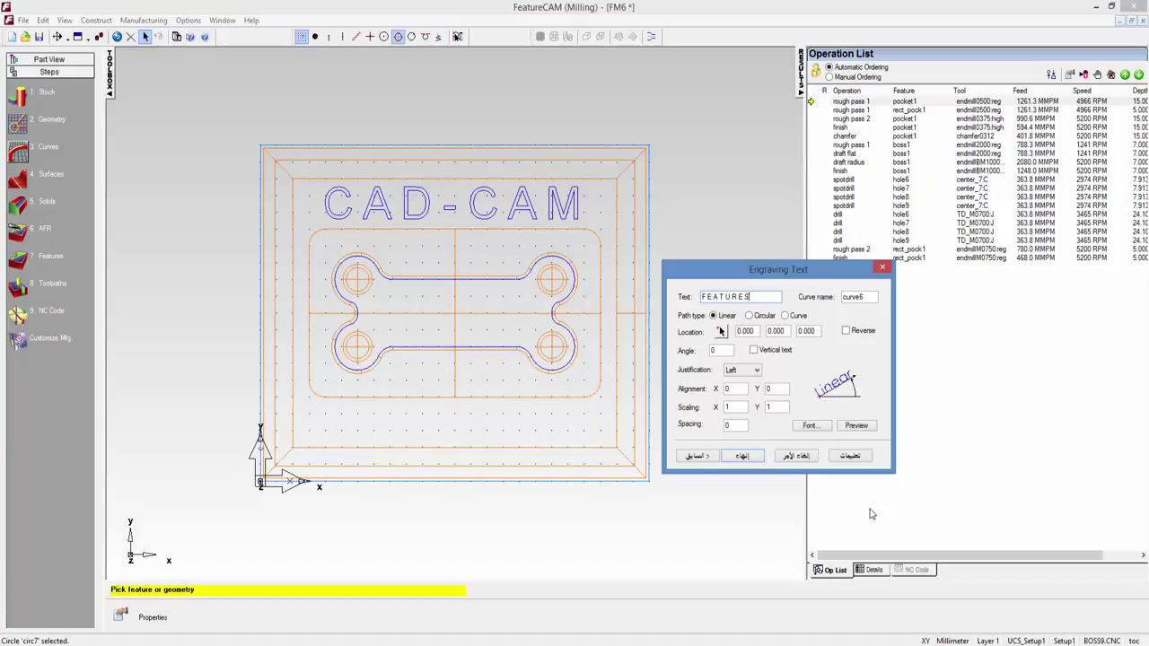
pyautogui.click(809, 427)
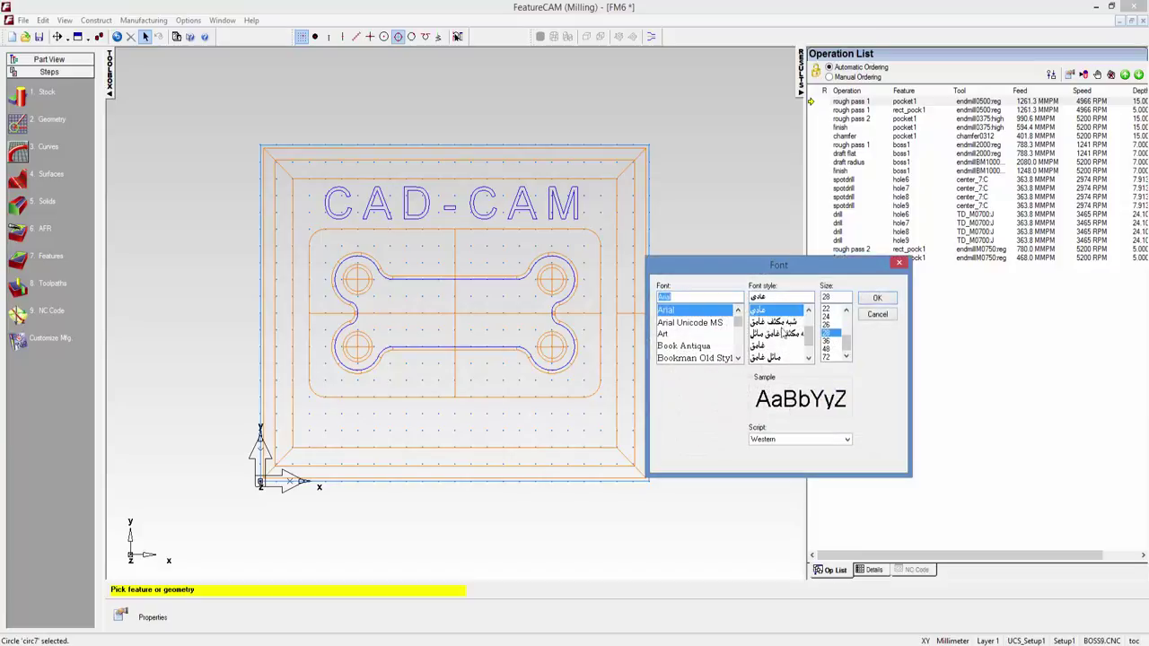
pyautogui.click(877, 298)
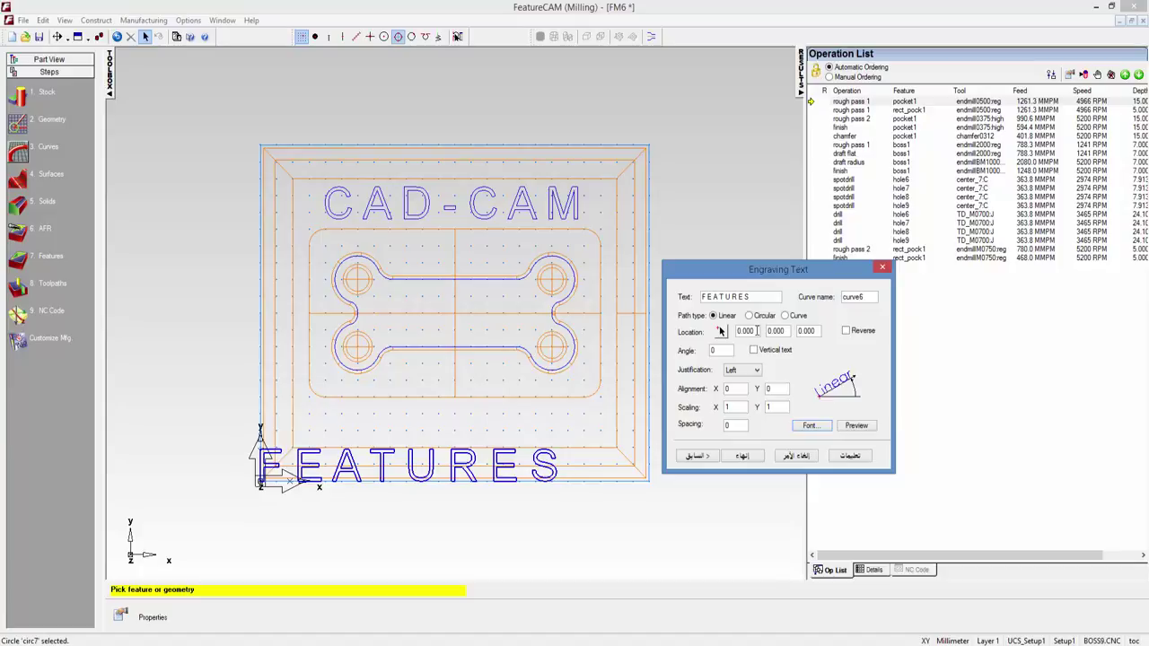
# Step: Position the F E A T U R E S text at X 15, Y 12, preview it and create the curve
pyautogui.doubleClick(757, 330)
pyautogui.write('17')
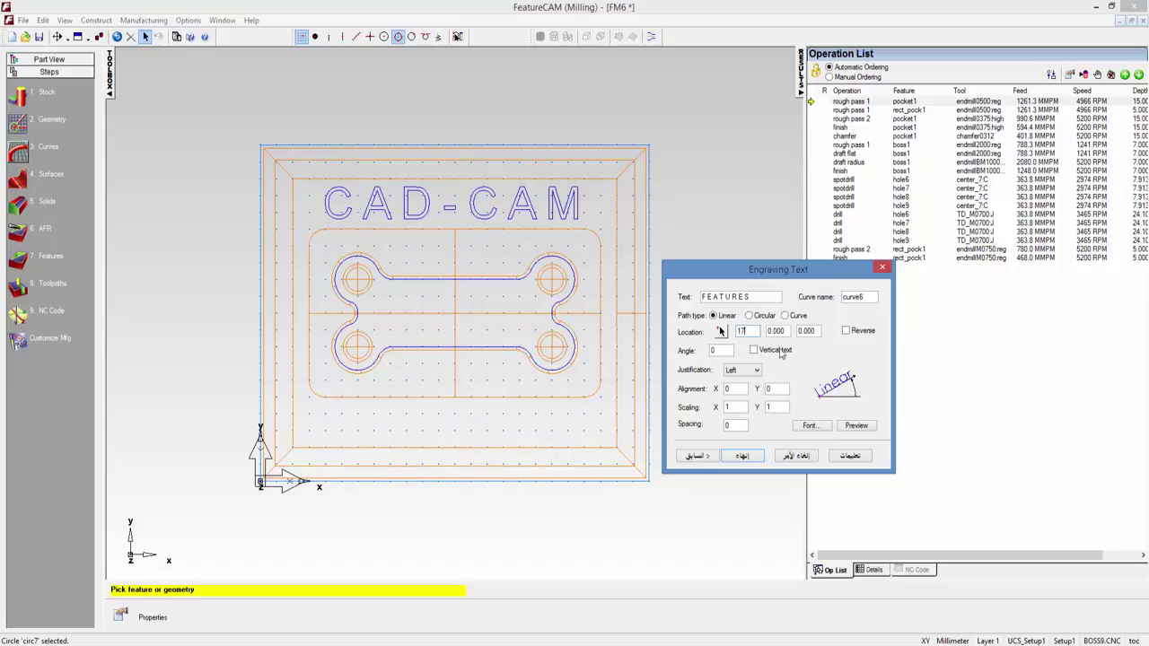
pyautogui.doubleClick(782, 333)
pyautogui.write('12')
pyautogui.click(857, 427)
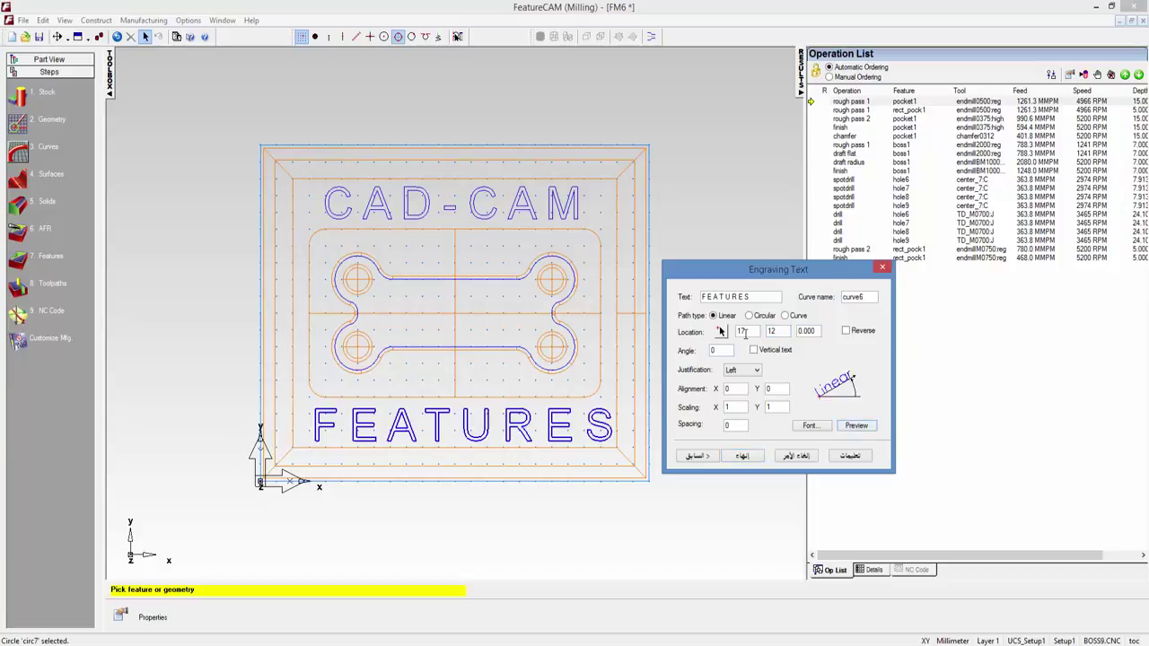
pyautogui.press('BackSpace')
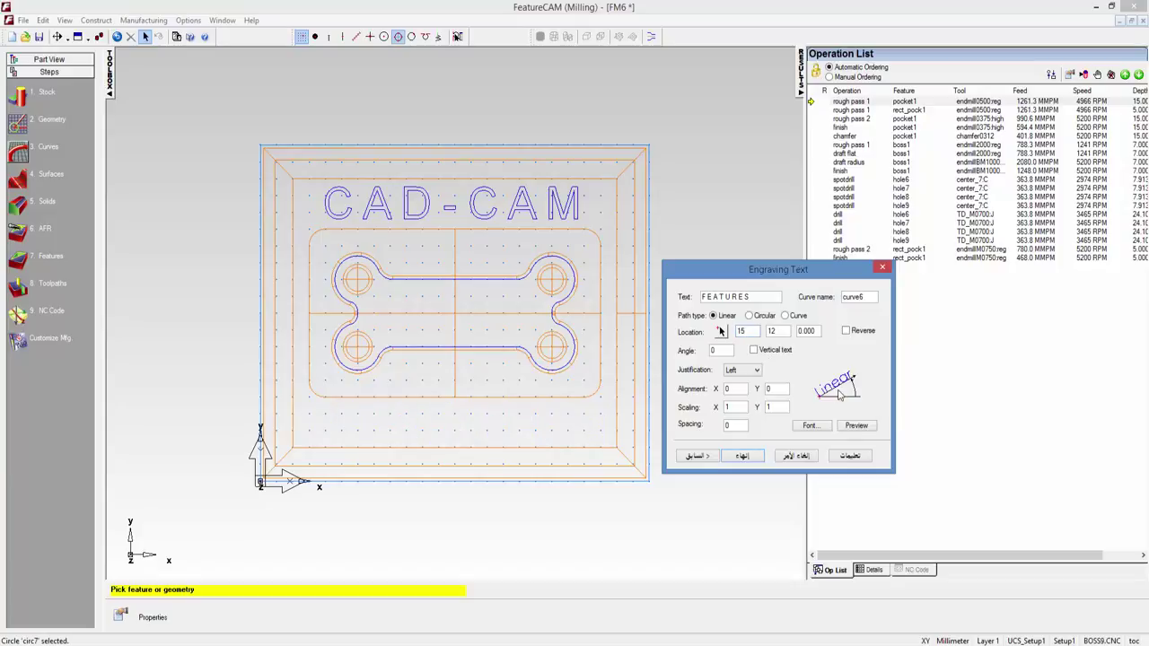
pyautogui.click(865, 432)
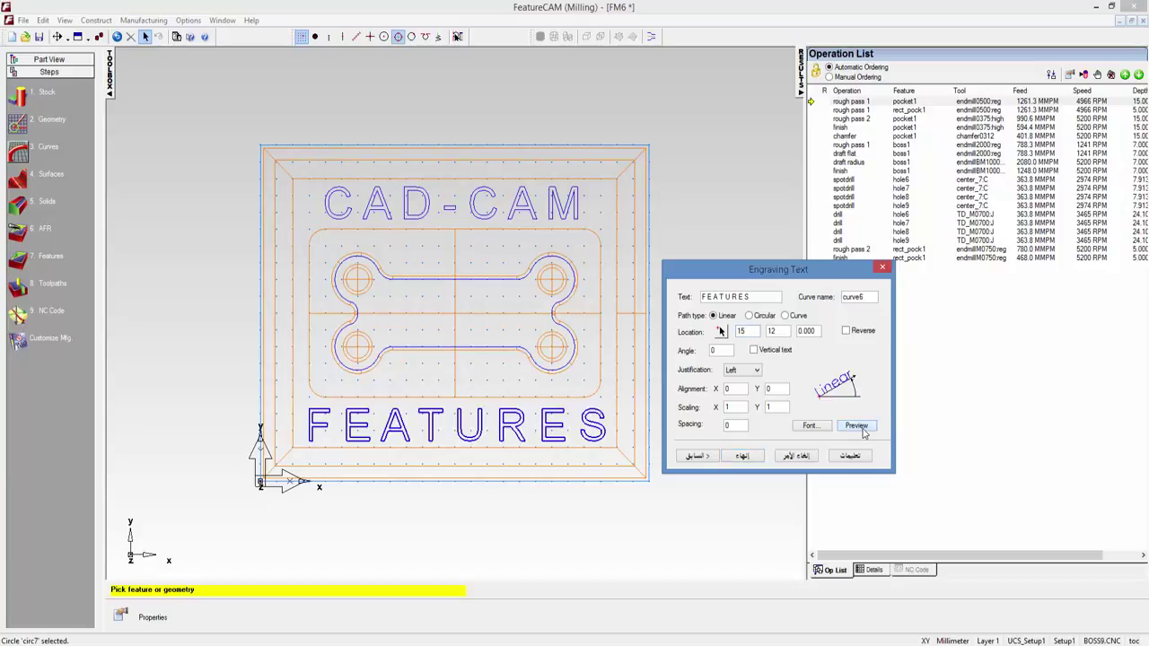
pyautogui.click(743, 456)
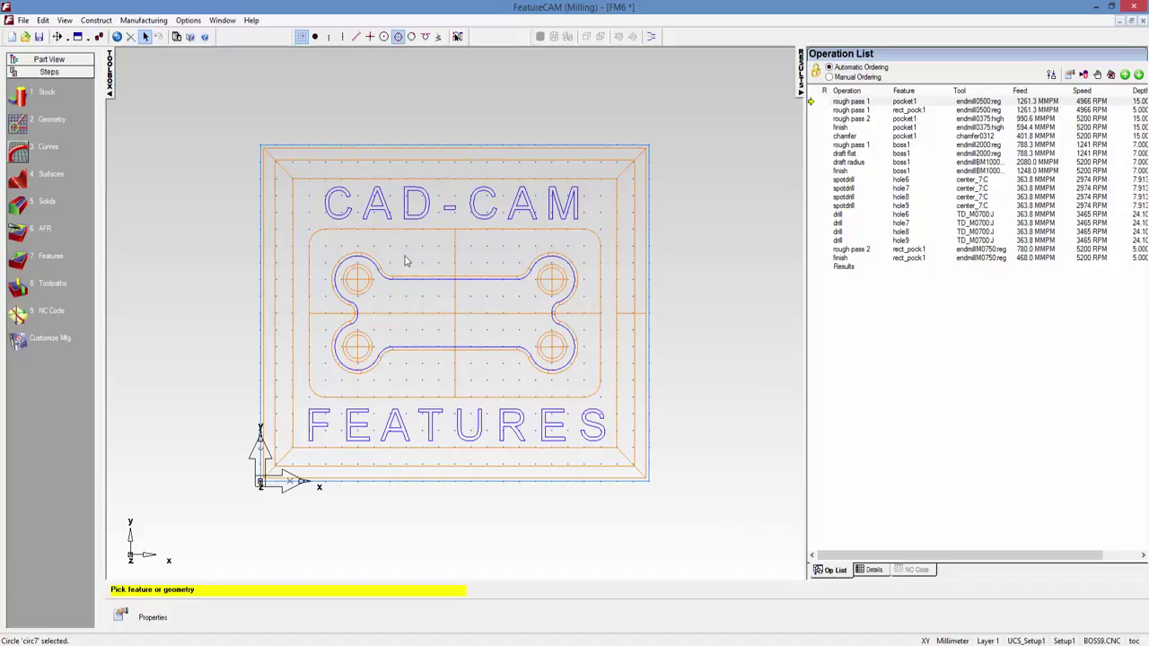
# Step: Start a groove feature from both text curves, keeping a 0.0 offset from the curve Z location
pyautogui.click(341, 216)
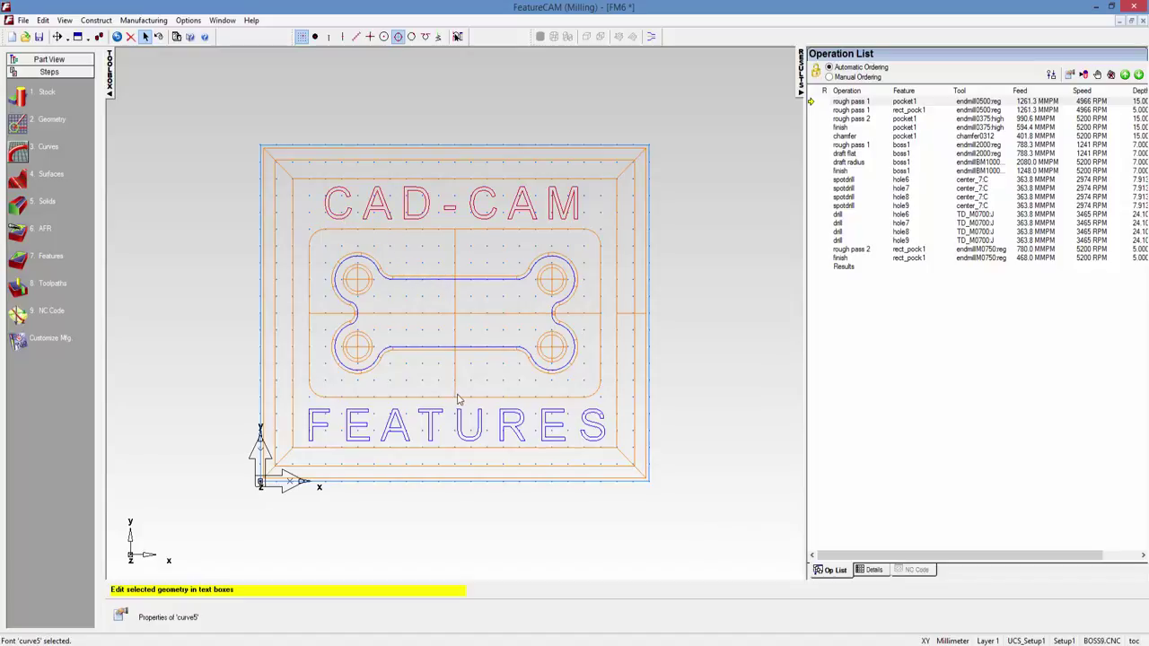
pyautogui.keyDown('shift'); pyautogui.click(324, 420); pyautogui.keyUp('shift')
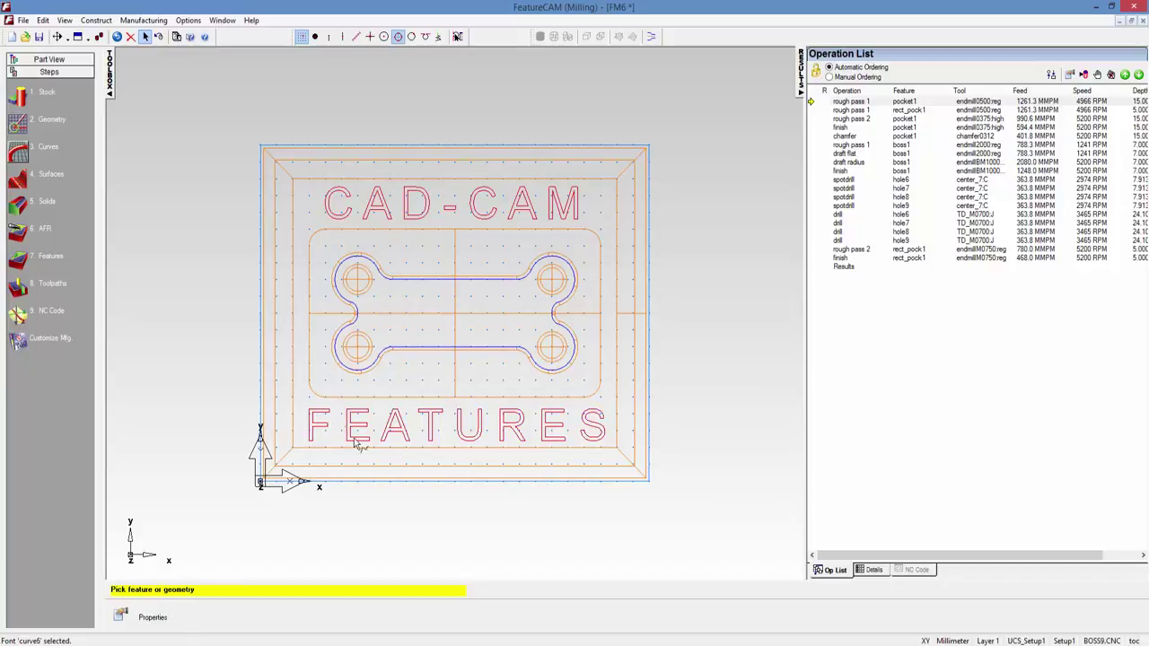
pyautogui.click(18, 260)
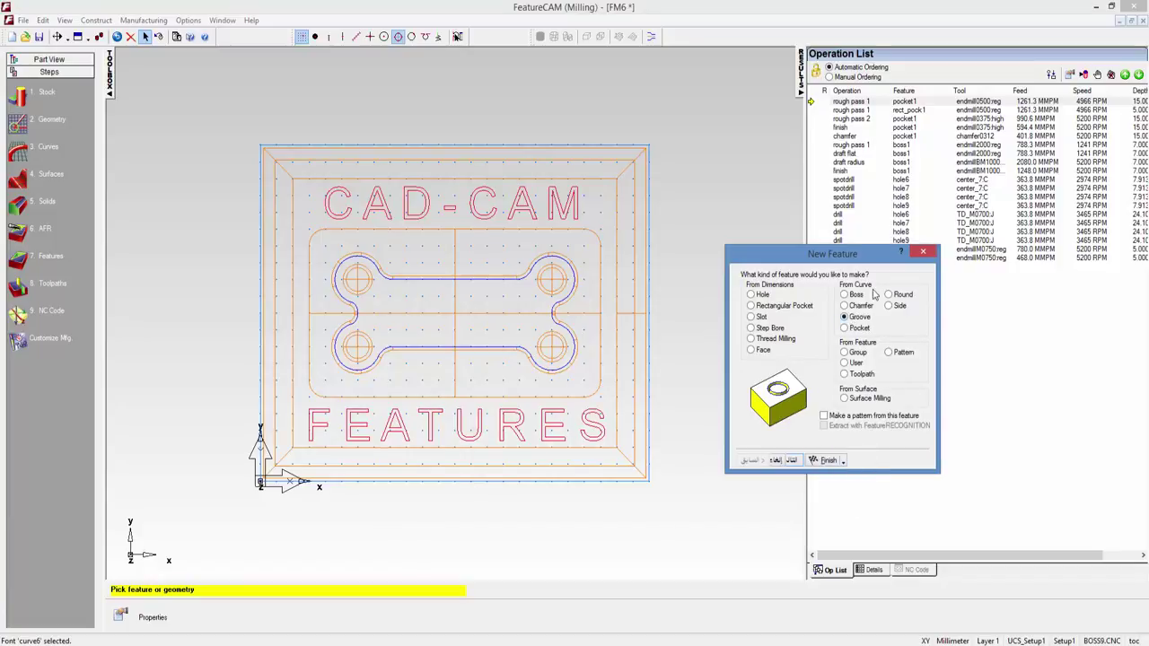
pyautogui.click(785, 462)
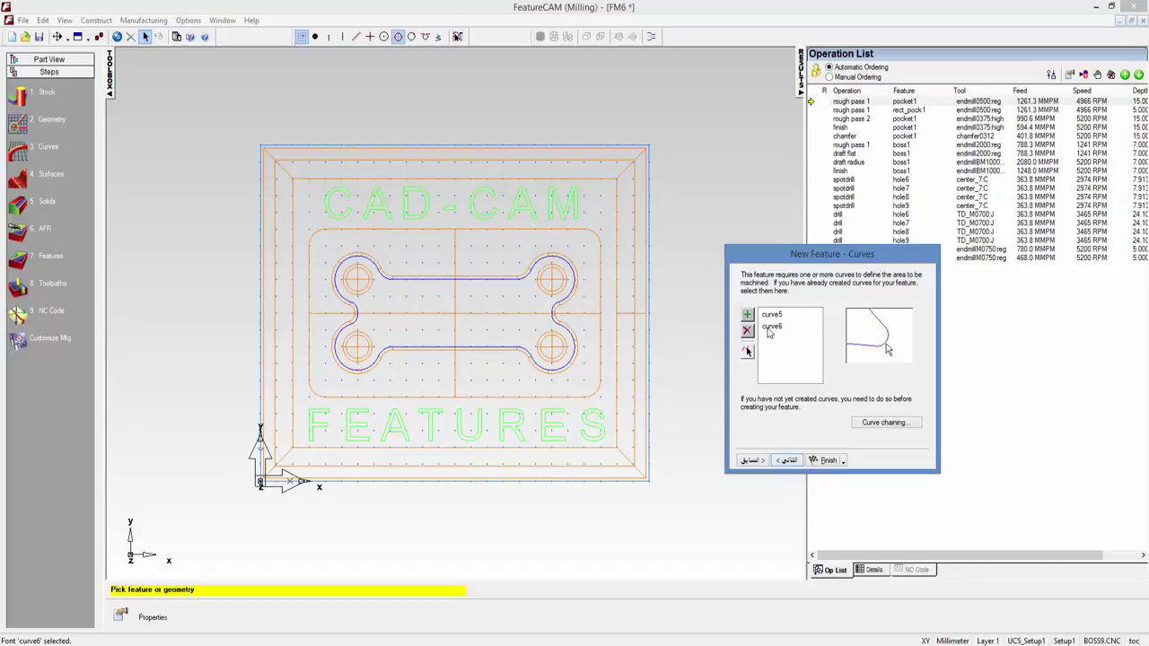
pyautogui.click(787, 460)
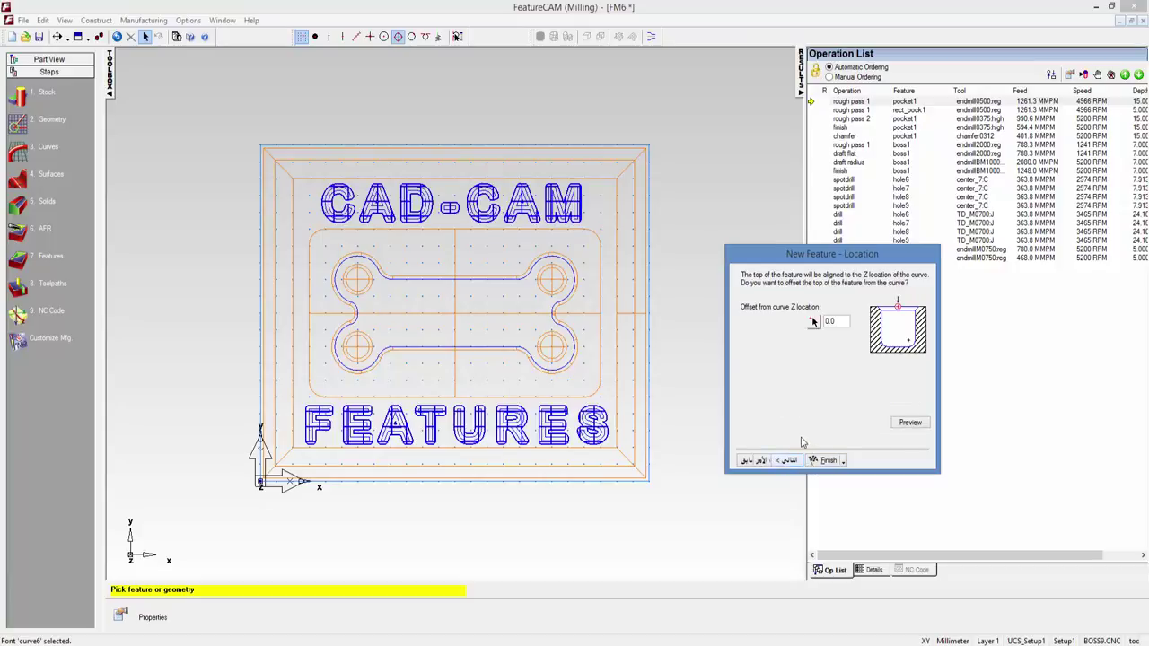
pyautogui.click(788, 460)
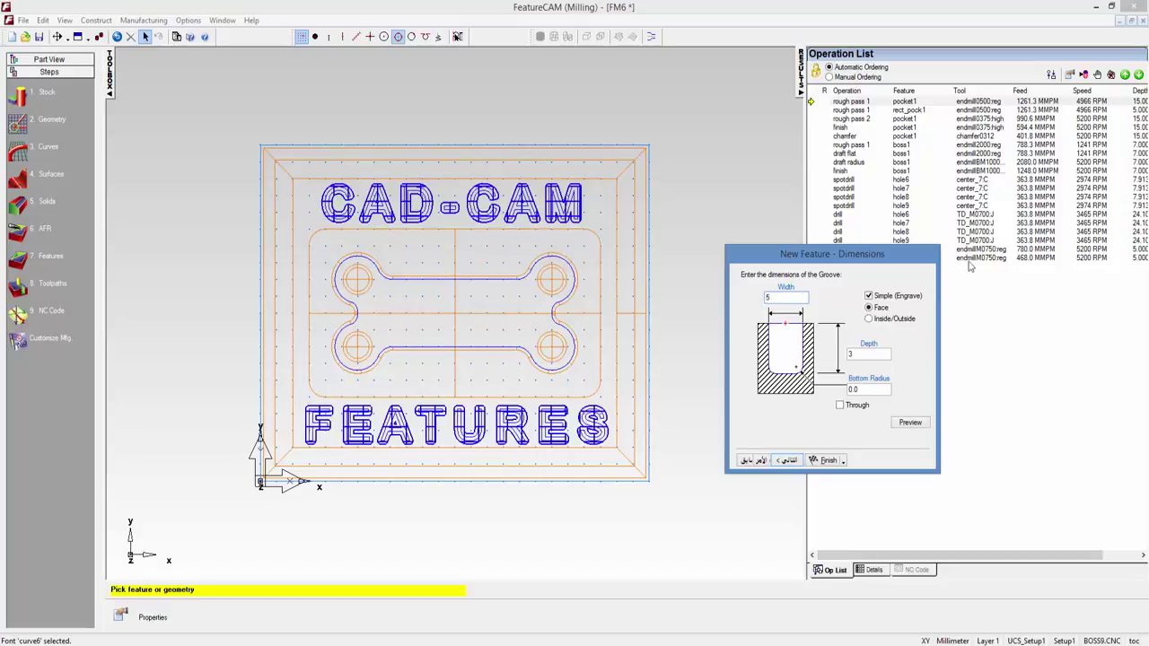
# Step: Set the simple engraved face groove to width 2 mm and depth 3 mm, and preview it
pyautogui.click(908, 424)
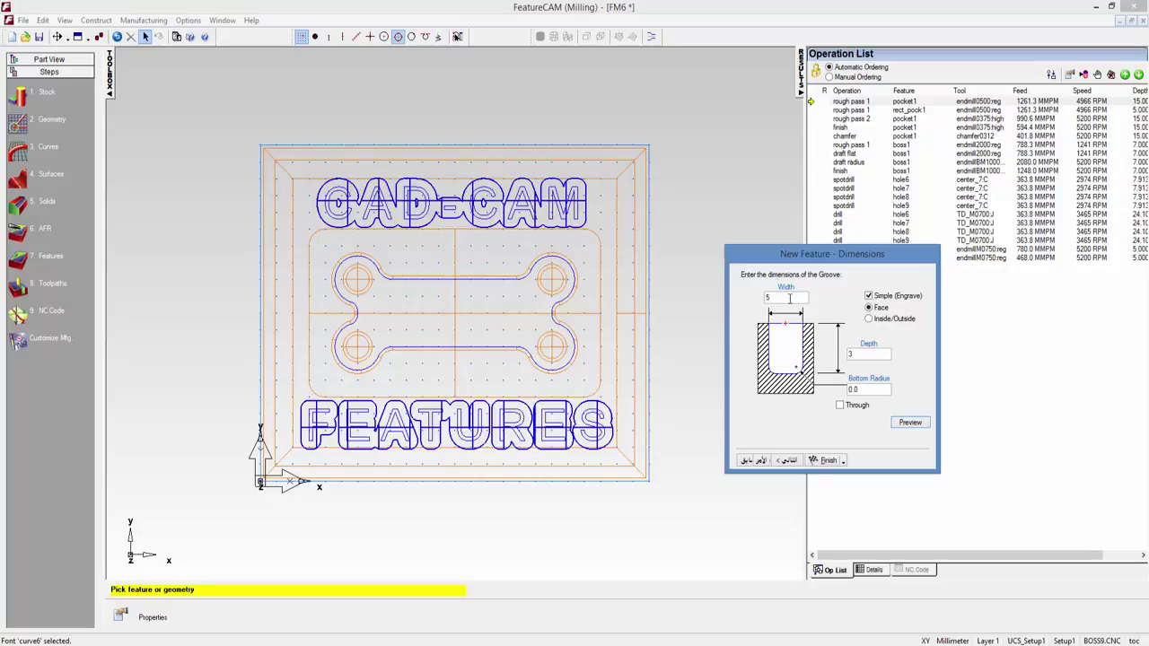
pyautogui.doubleClick(768, 298)
pyautogui.write('2')
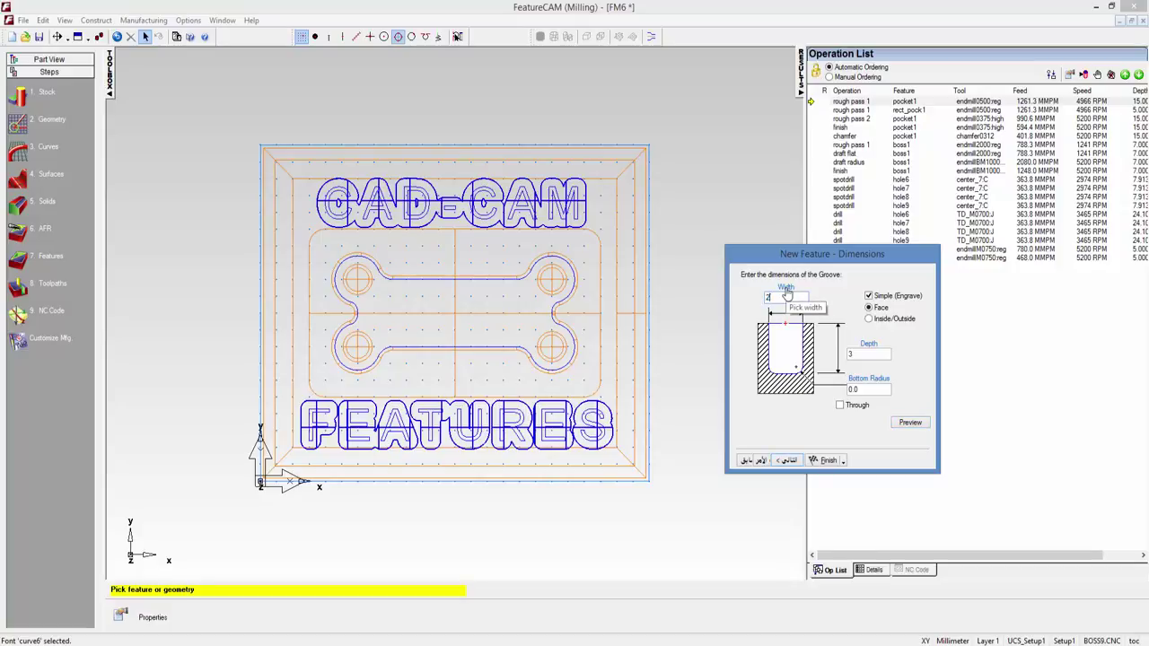
pyautogui.click(910, 425)
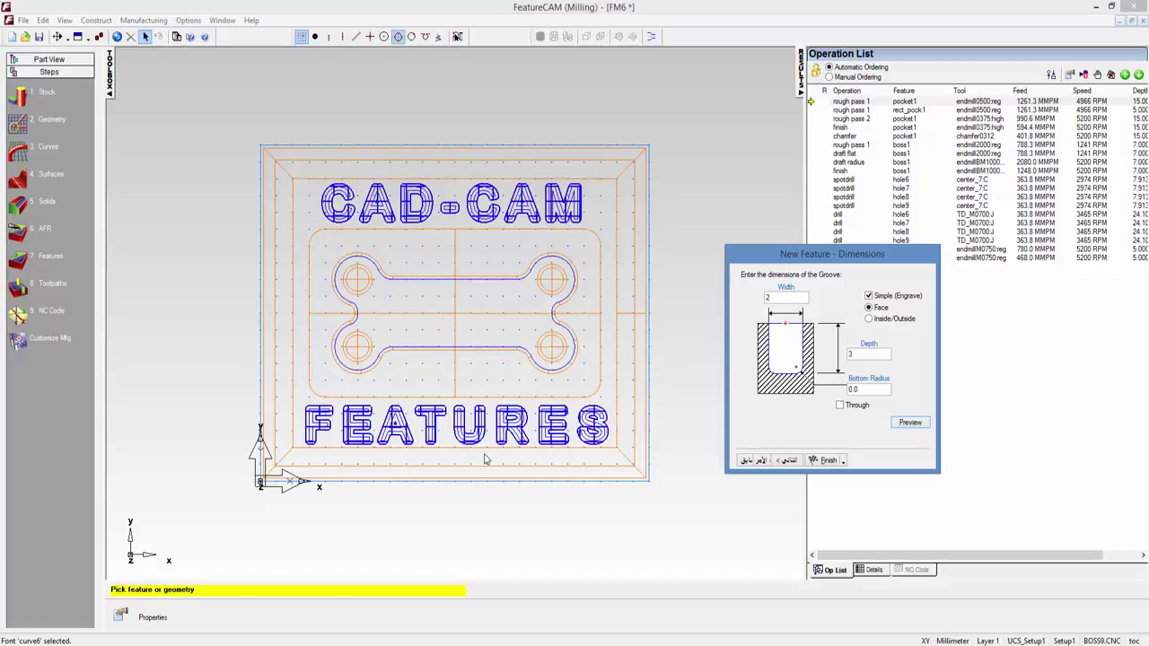
# Step: Create the groove feature with its rough strategy and slot operation, and show the part in isometric view
pyautogui.click(786, 460)
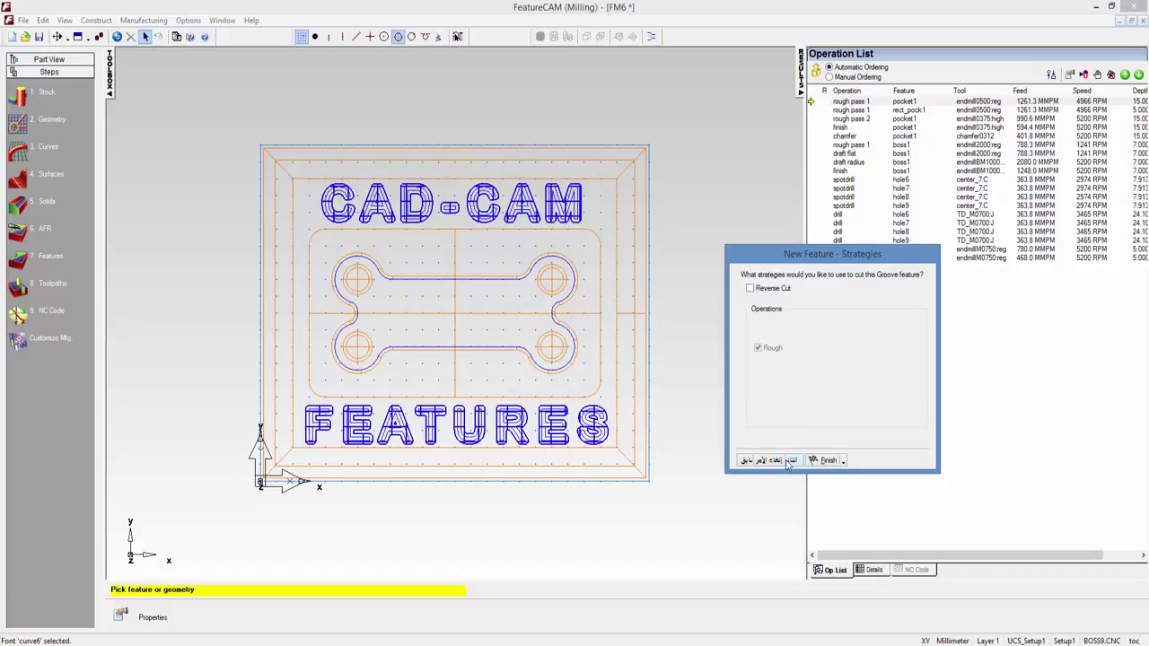
pyautogui.click(788, 461)
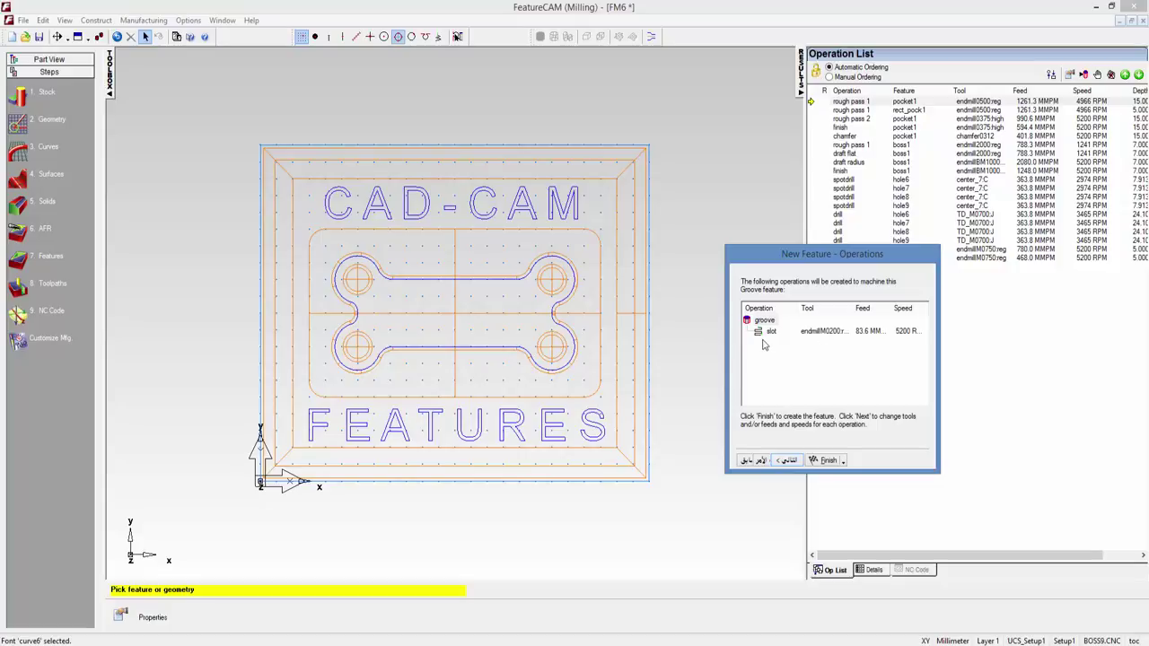
pyautogui.click(844, 461)
pyautogui.click(826, 475)
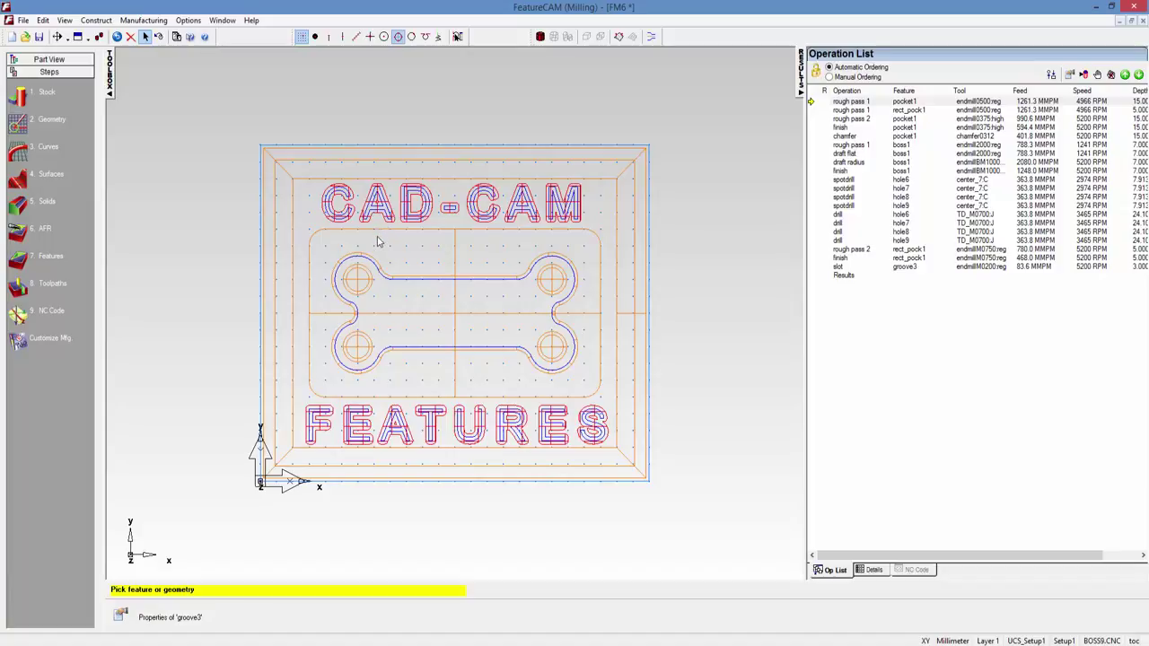
pyautogui.click(87, 38)
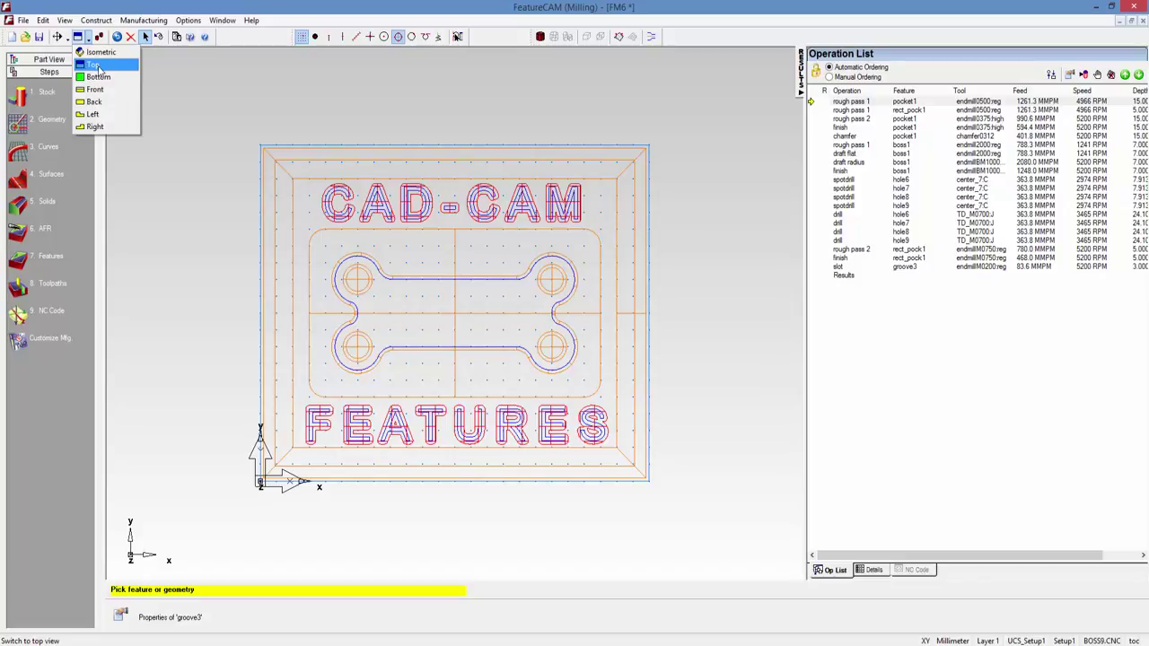
pyautogui.click(100, 52)
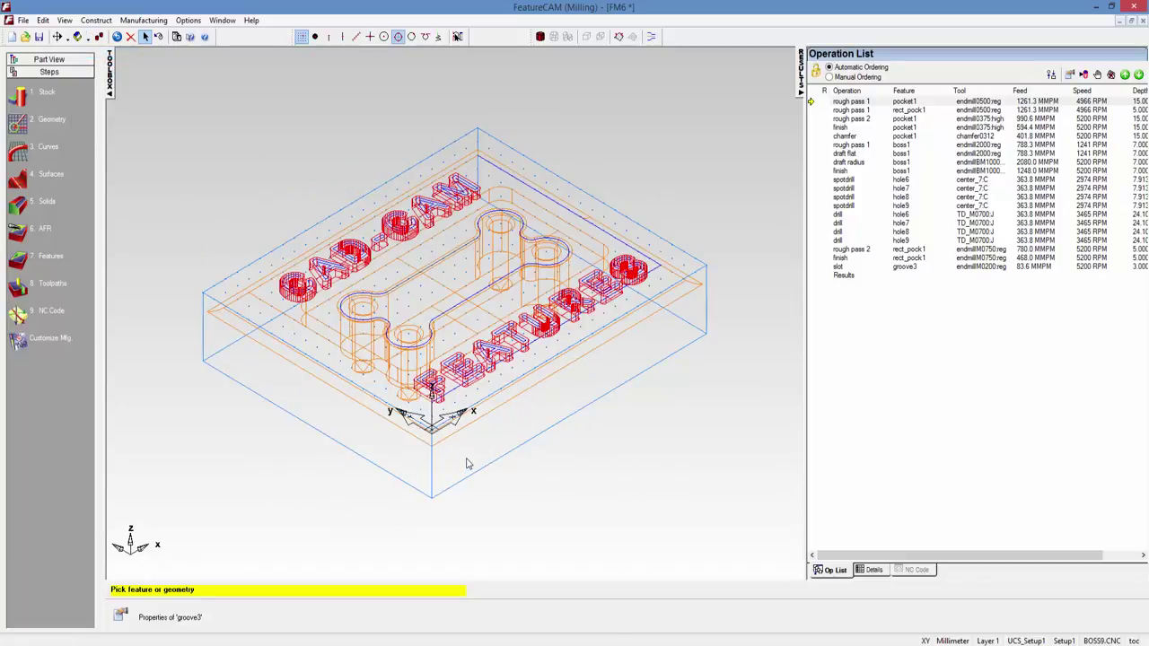
# Step: Select the four drilled holes together with the bone-shaped pocket and shade them
pyautogui.click(428, 342)
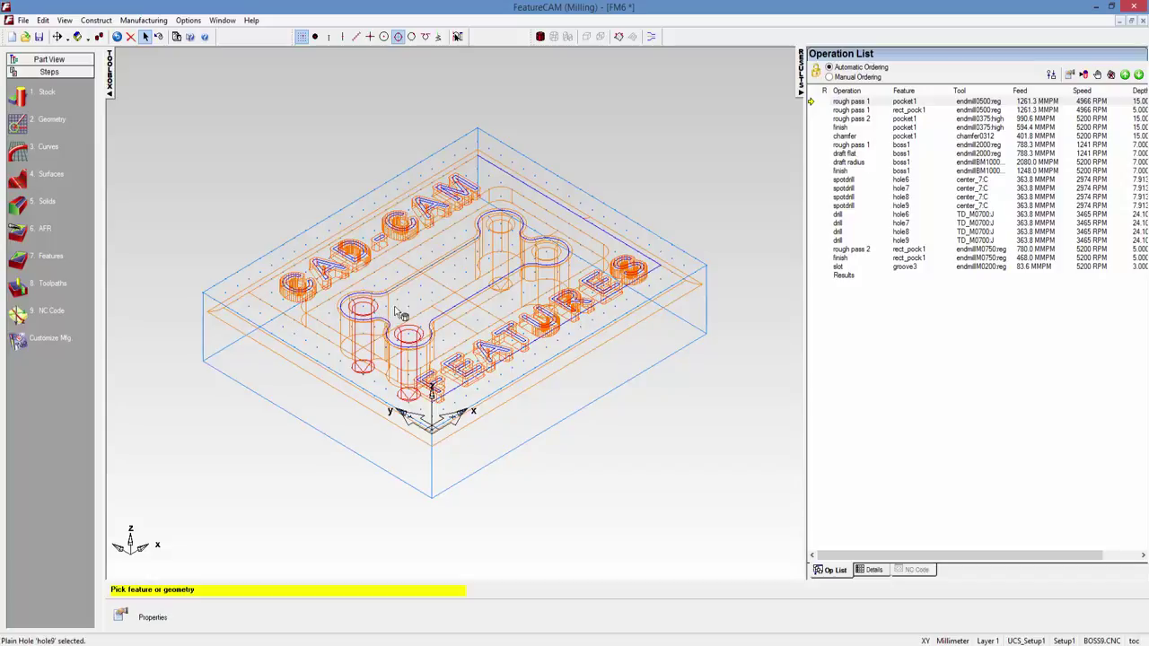
pyautogui.click(510, 235)
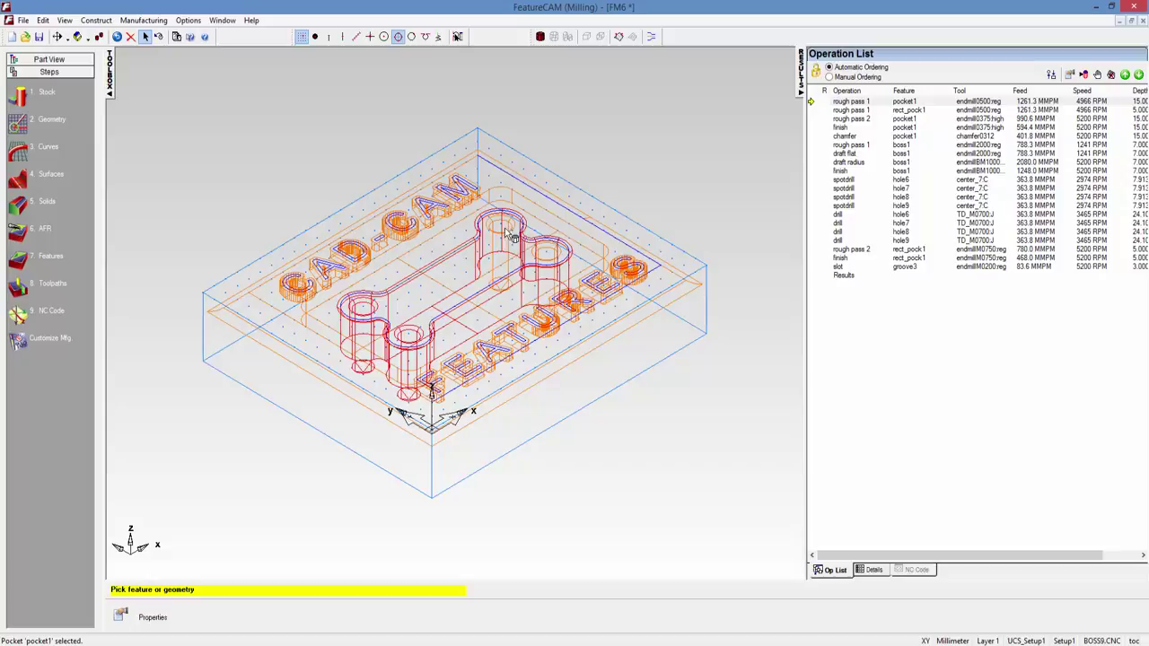
pyautogui.click(547, 262)
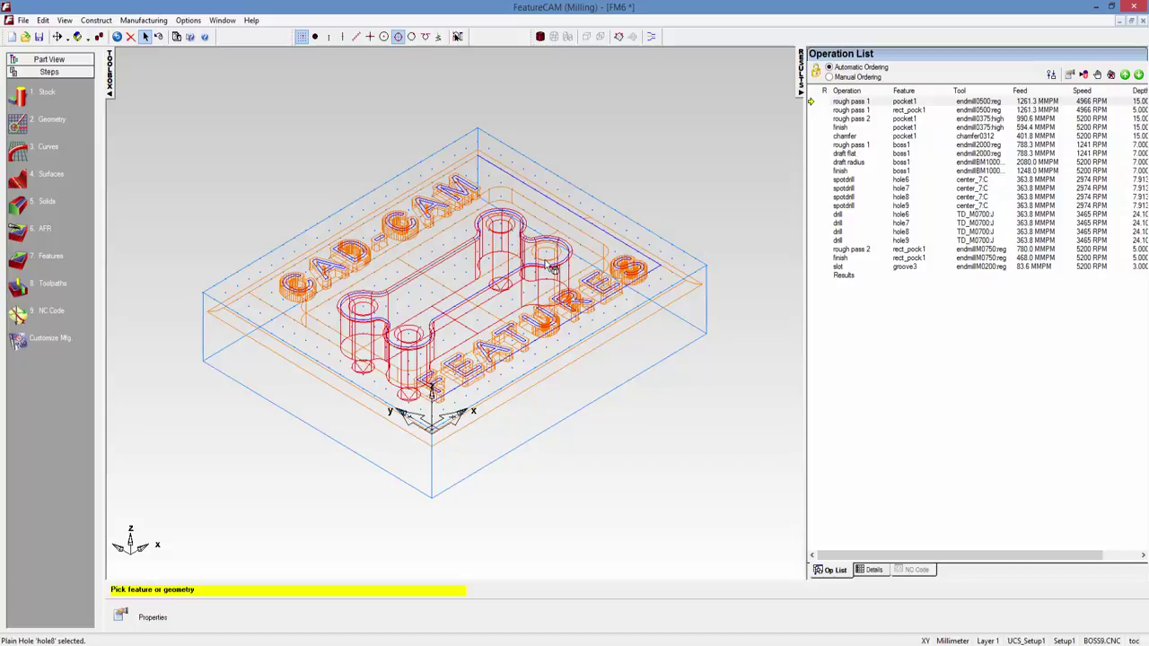
pyautogui.click(547, 261)
pyautogui.click(556, 37)
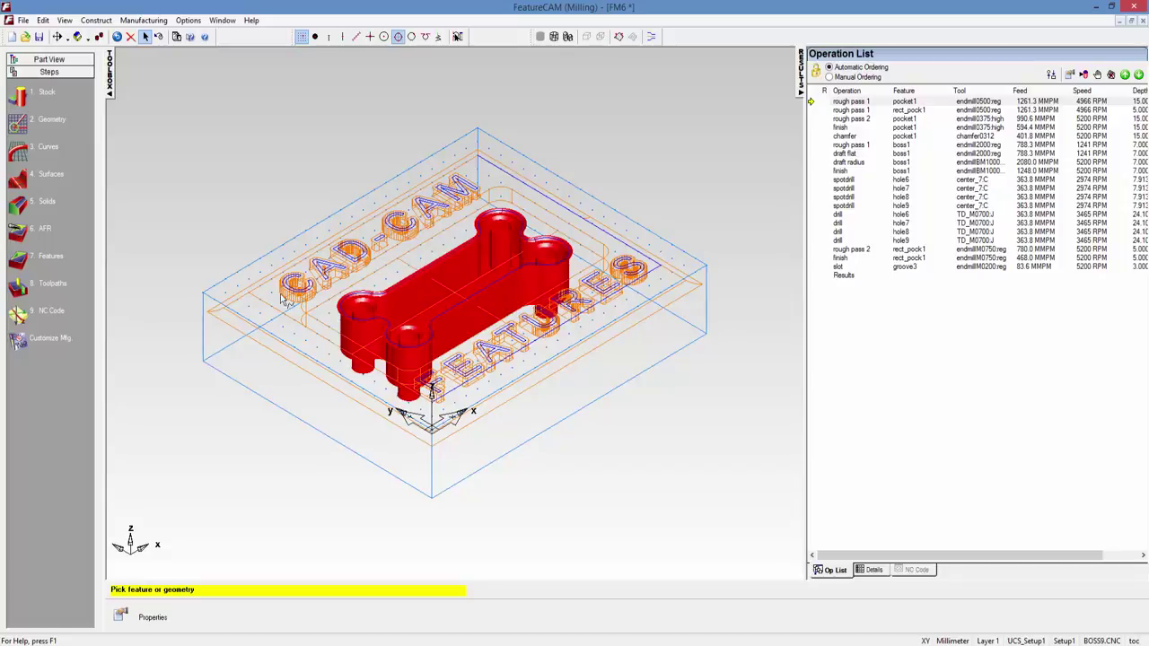
# Step: Shade the boss feature around the part's outer edge and the rectangular pocket in the middle
pyautogui.click(251, 299)
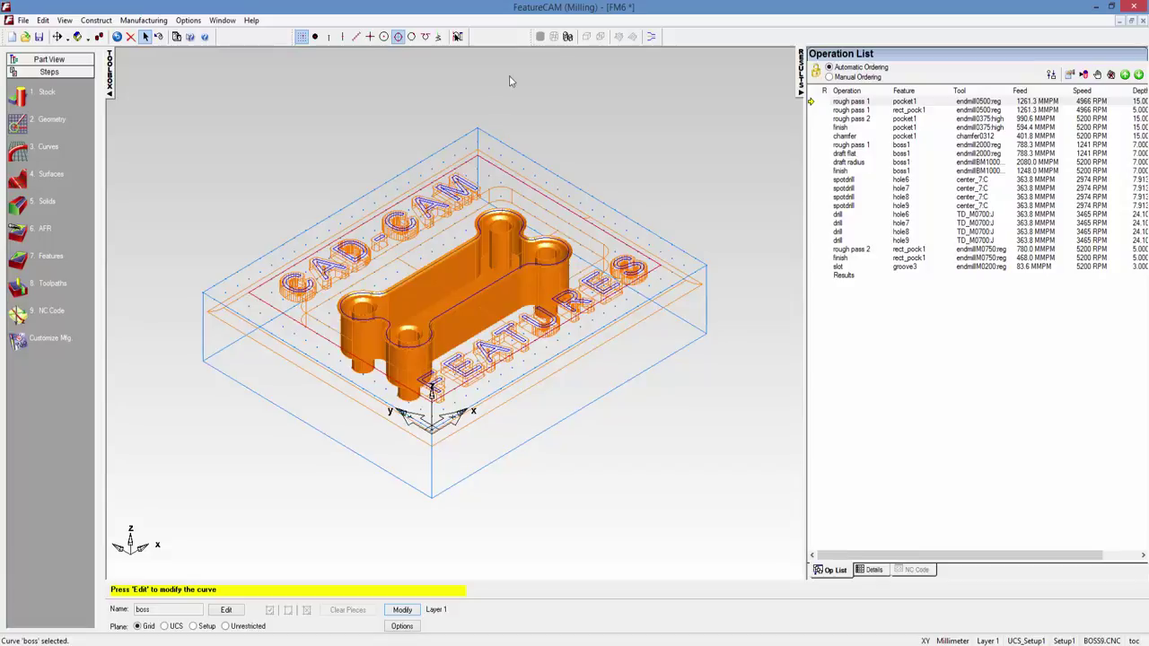
pyautogui.doubleClick(262, 297)
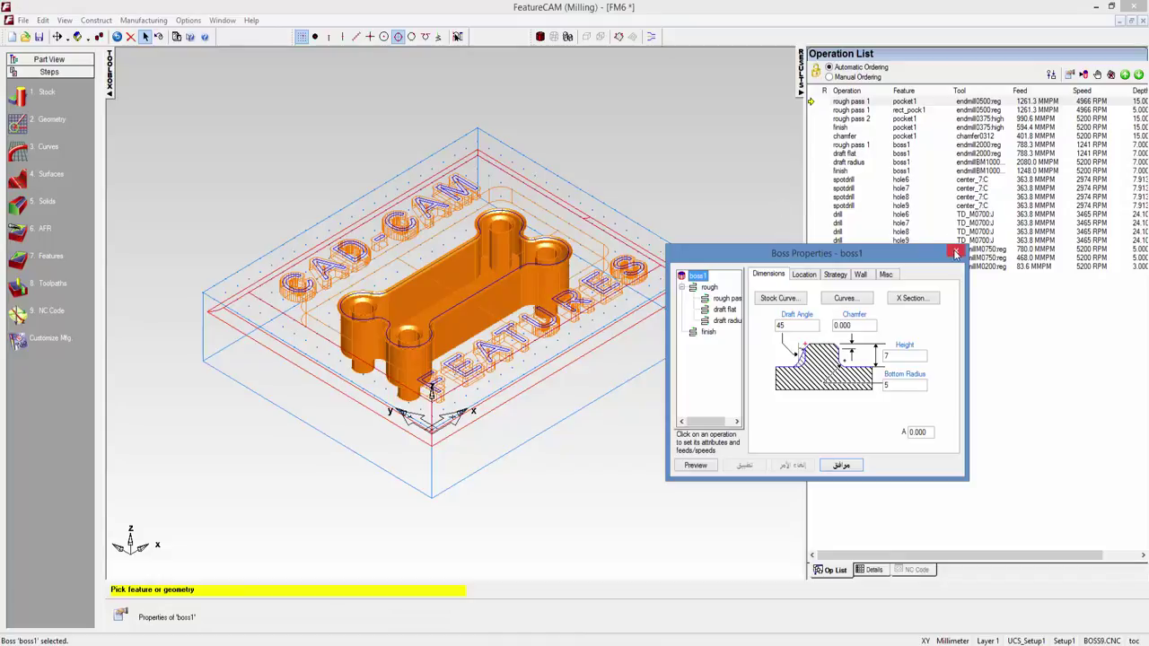
pyautogui.click(955, 254)
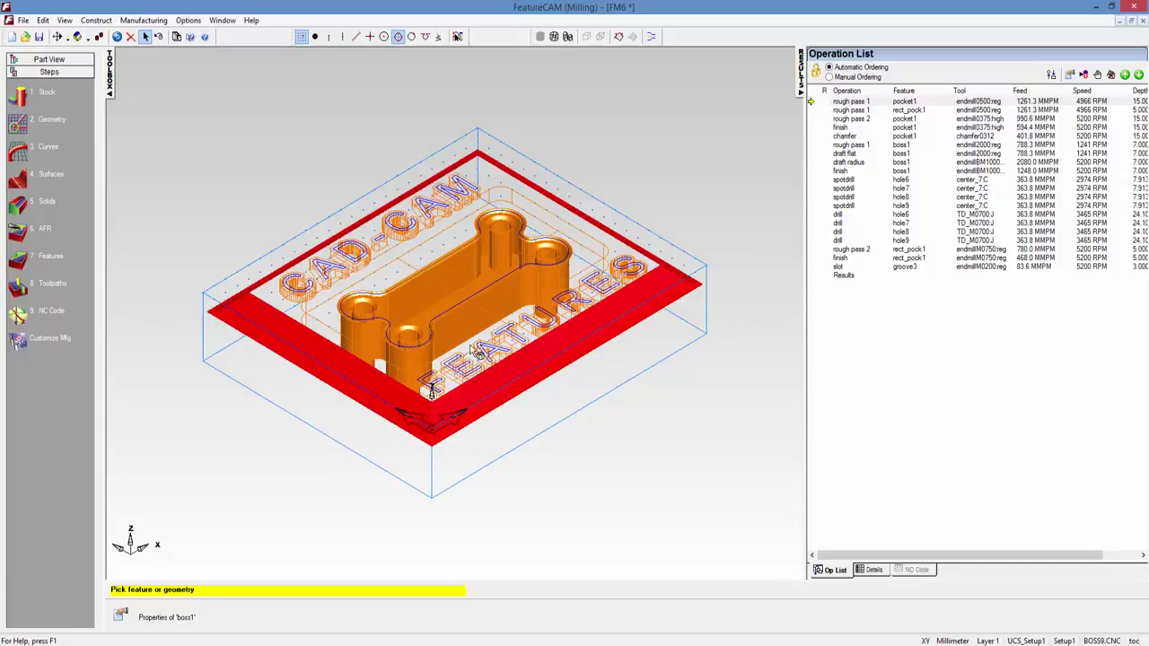
pyautogui.click(320, 326)
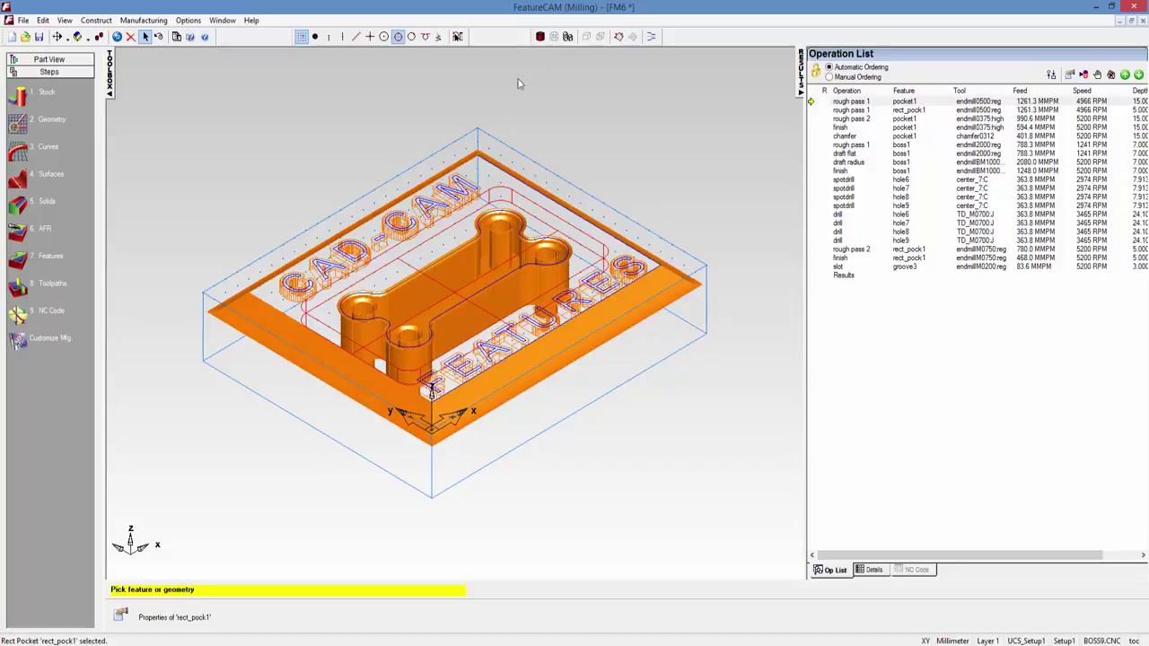
pyautogui.click(540, 37)
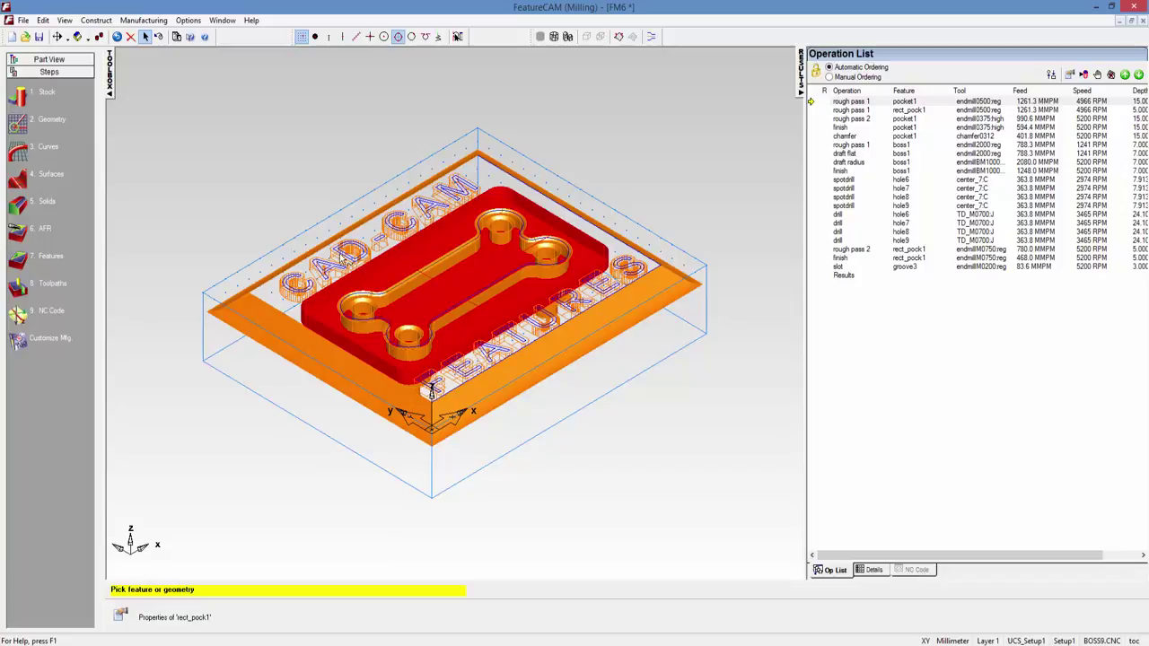
# Step: Select the groove feature of the CAD-CAM and FEATURES texts
pyautogui.click(330, 271)
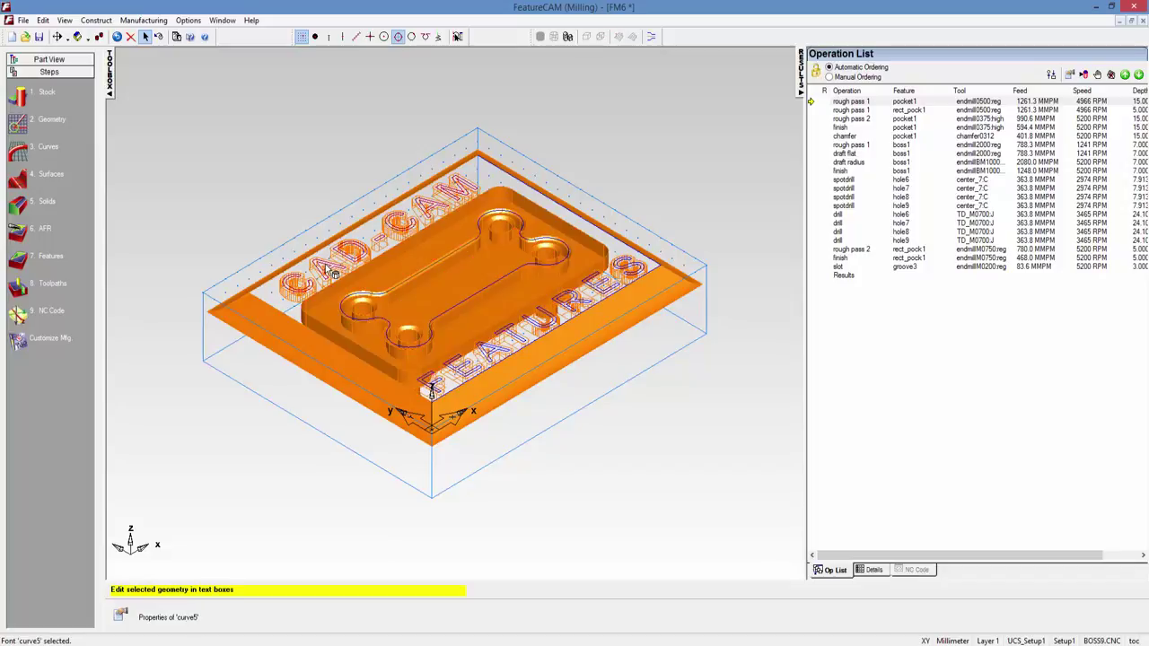
pyautogui.click(330, 271)
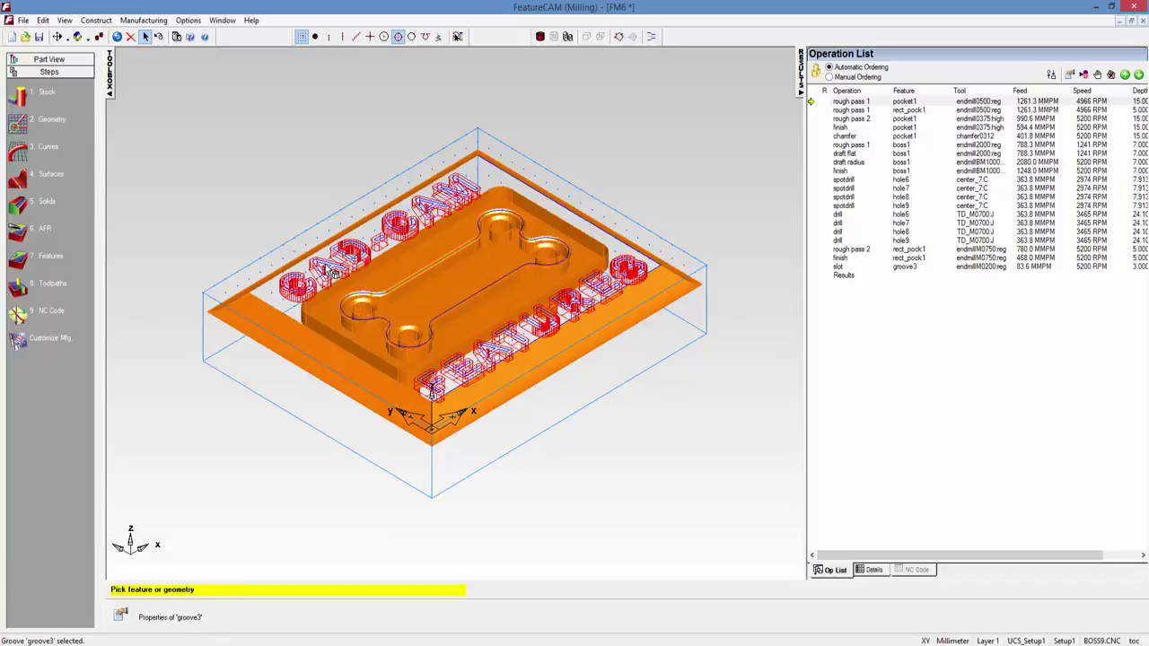